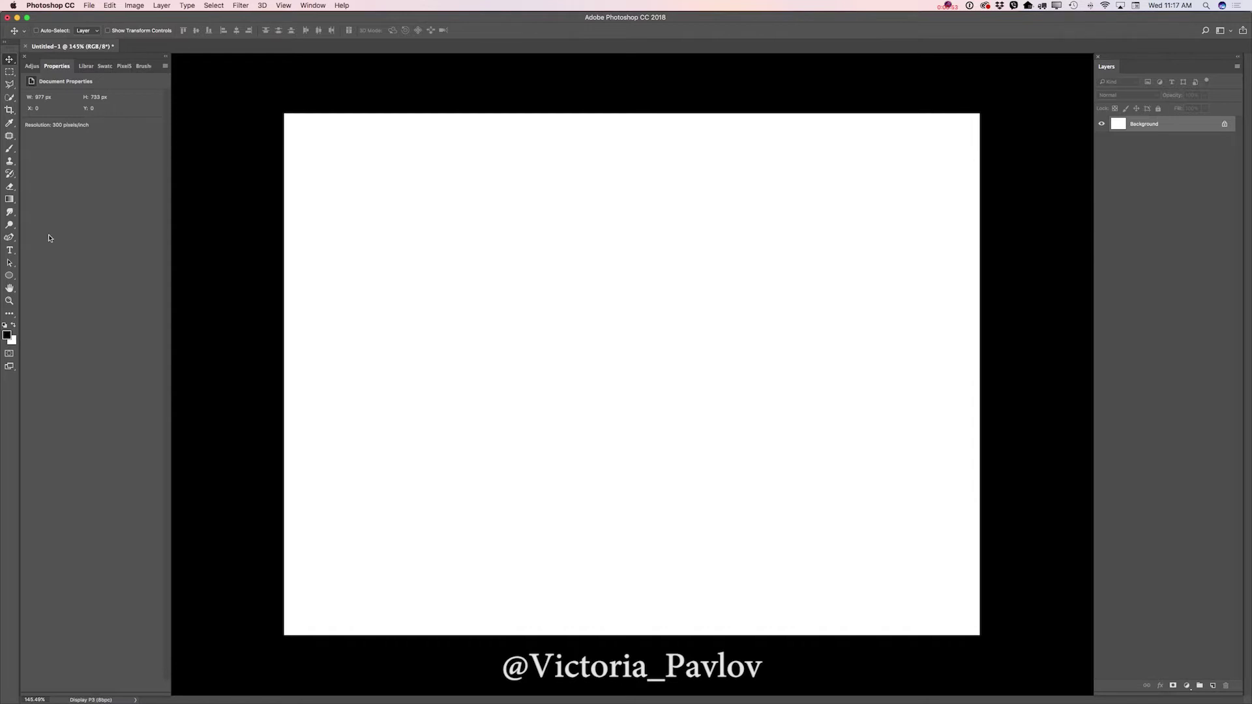
Step: Draw an unfilled circle about 127 px wide with a black outline near the canvas centre using the Ellipse tool
{"action": "left_click", "coordinate": [10, 276]}
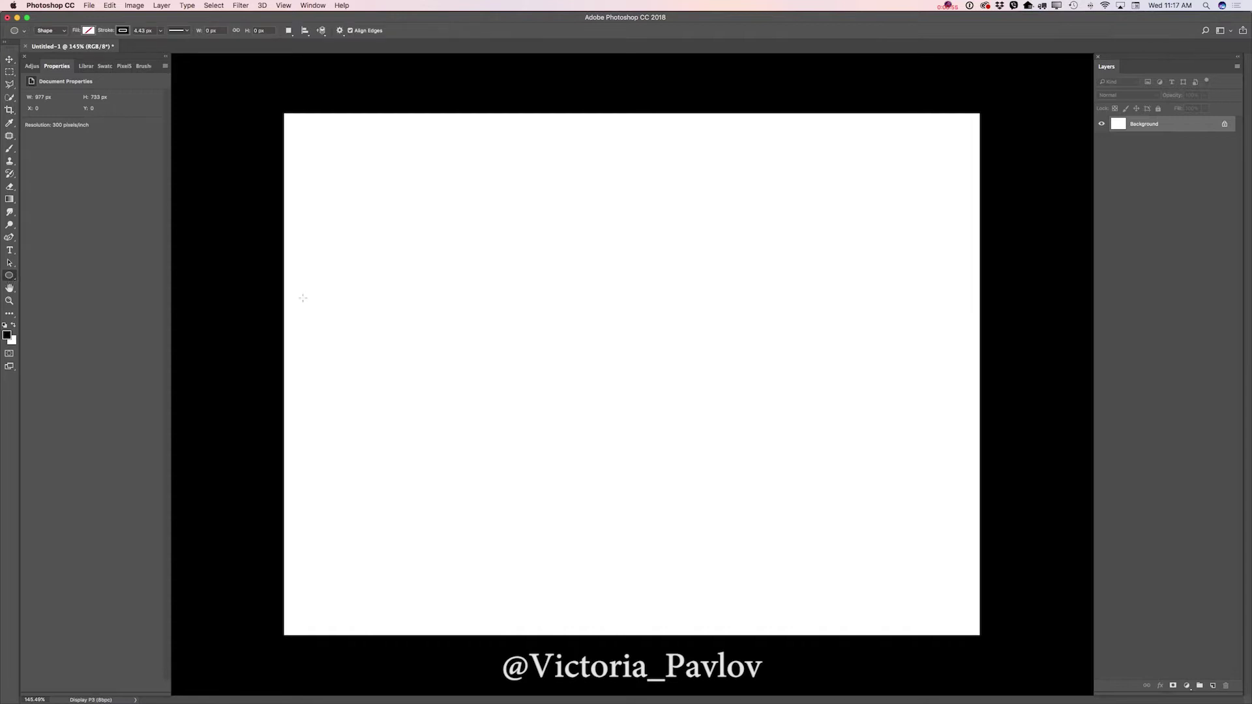
{"action": "left_click_drag", "start_coordinate": [561, 323], "coordinate": [651, 412]}
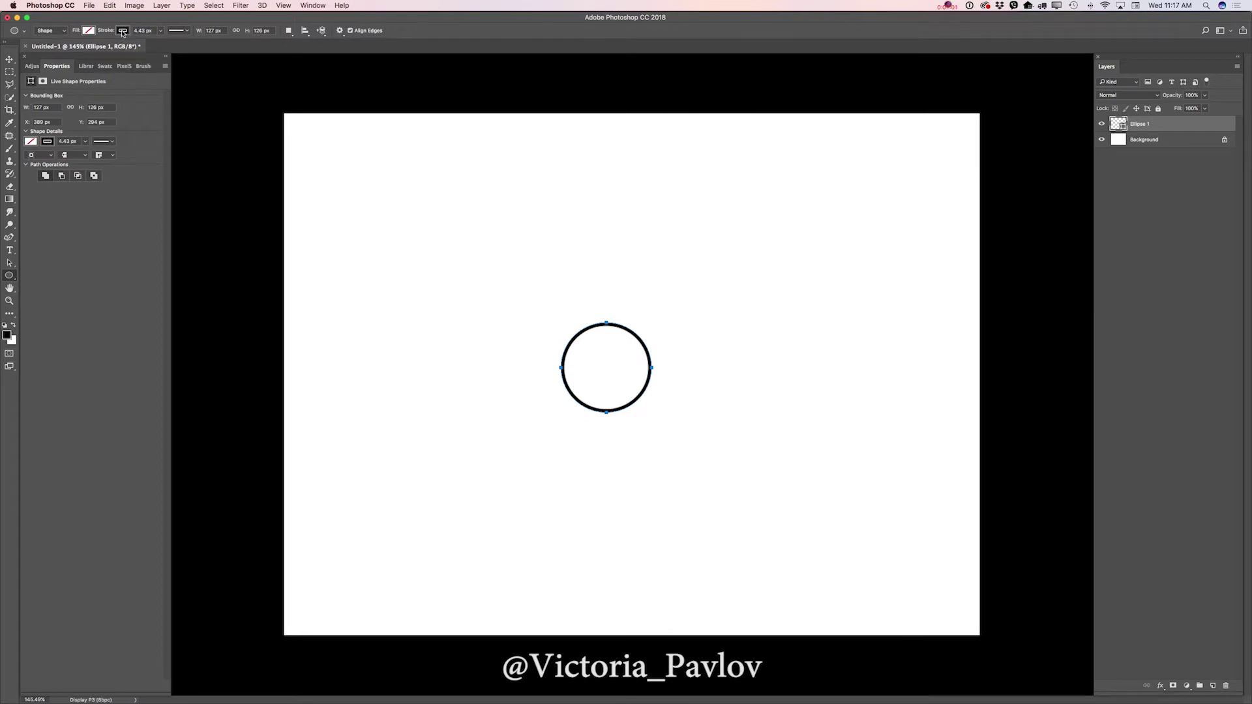
Step: Thin the circle's stroke to 0.61 px and move the circle to the centre of the canvas
{"action": "left_click", "coordinate": [160, 30]}
{"action": "left_click_drag", "start_coordinate": [161, 42], "coordinate": [145, 48]}
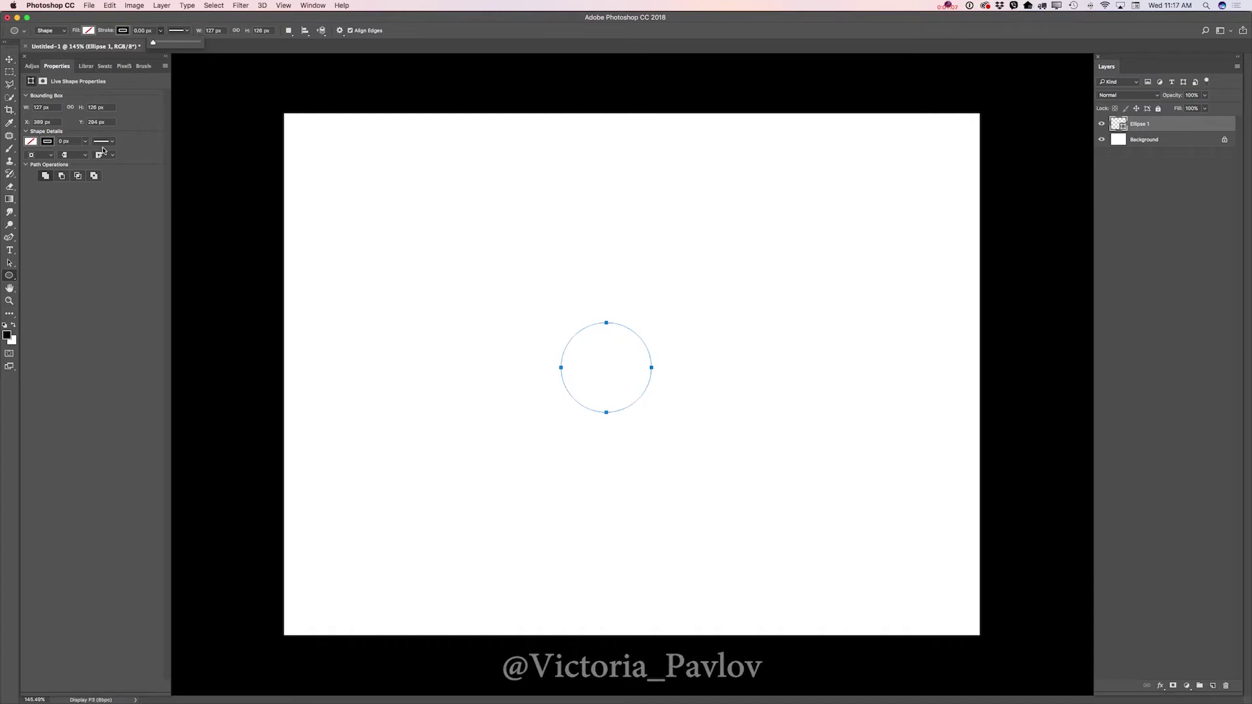
{"action": "key", "text": "v"}
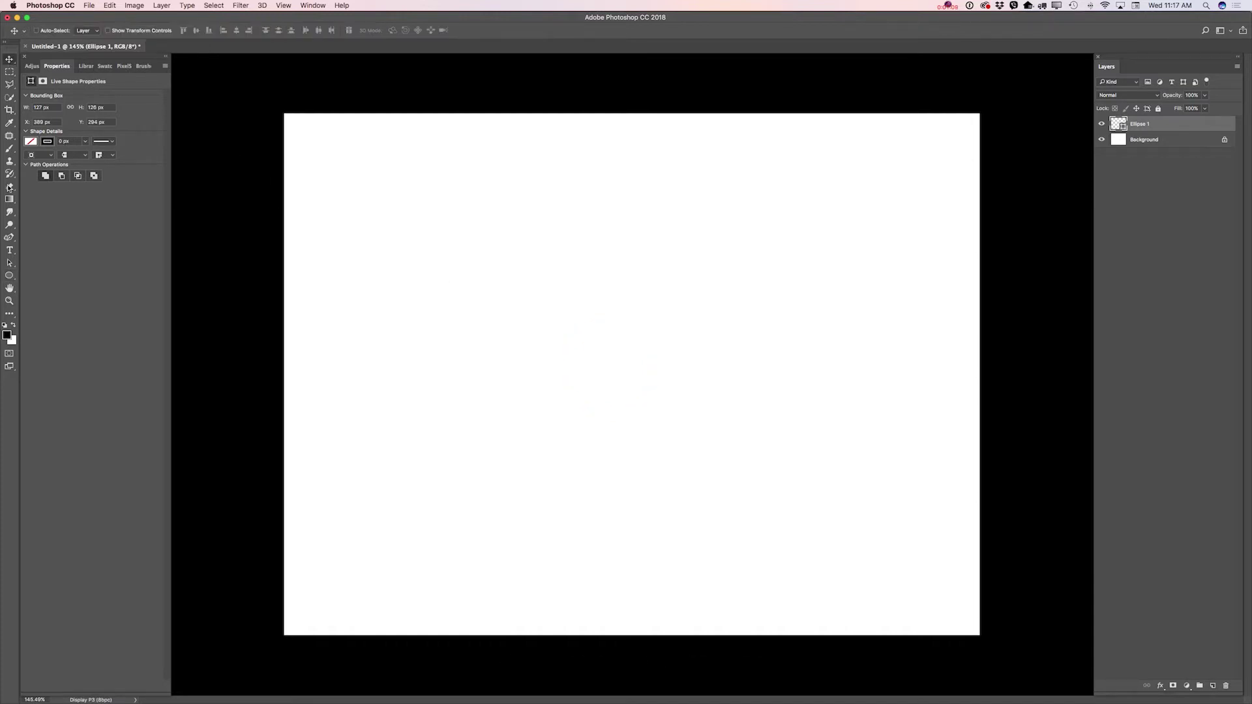
{"action": "left_click", "coordinate": [10, 275]}
{"action": "left_click_drag", "start_coordinate": [160, 30], "coordinate": [166, 42]}
{"action": "left_click", "coordinate": [9, 59]}
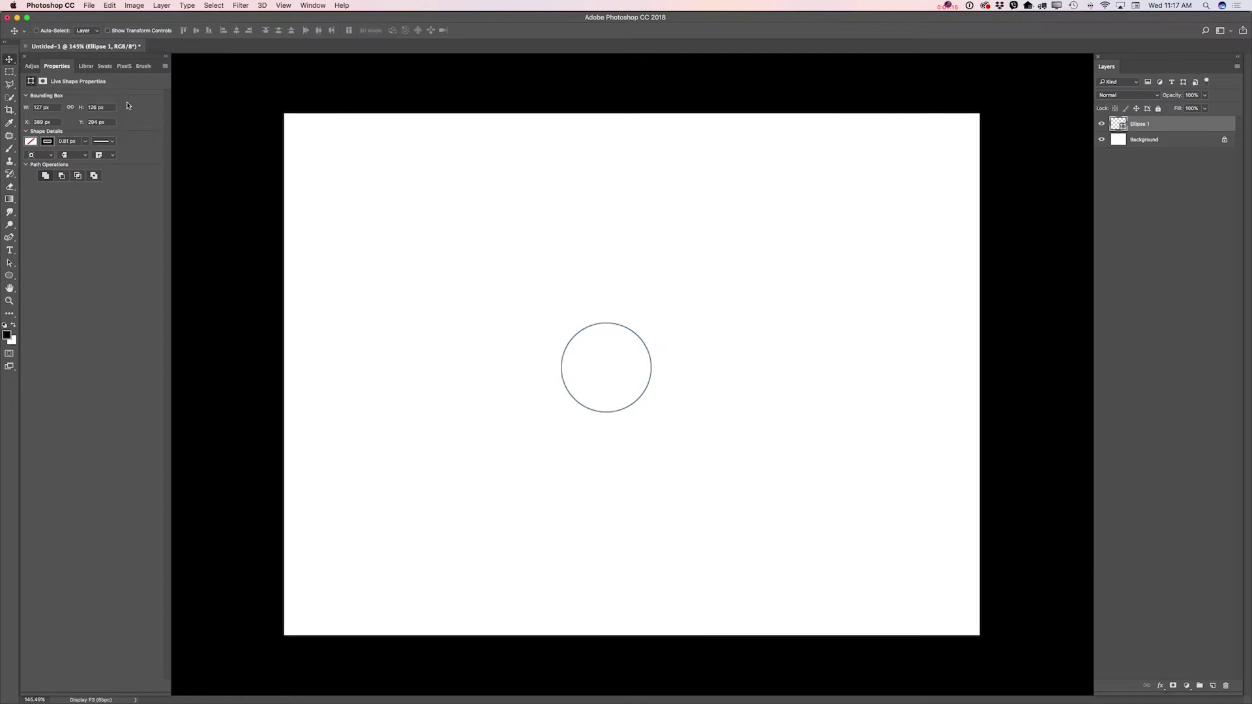
{"action": "left_click_drag", "start_coordinate": [646, 374], "coordinate": [673, 375]}
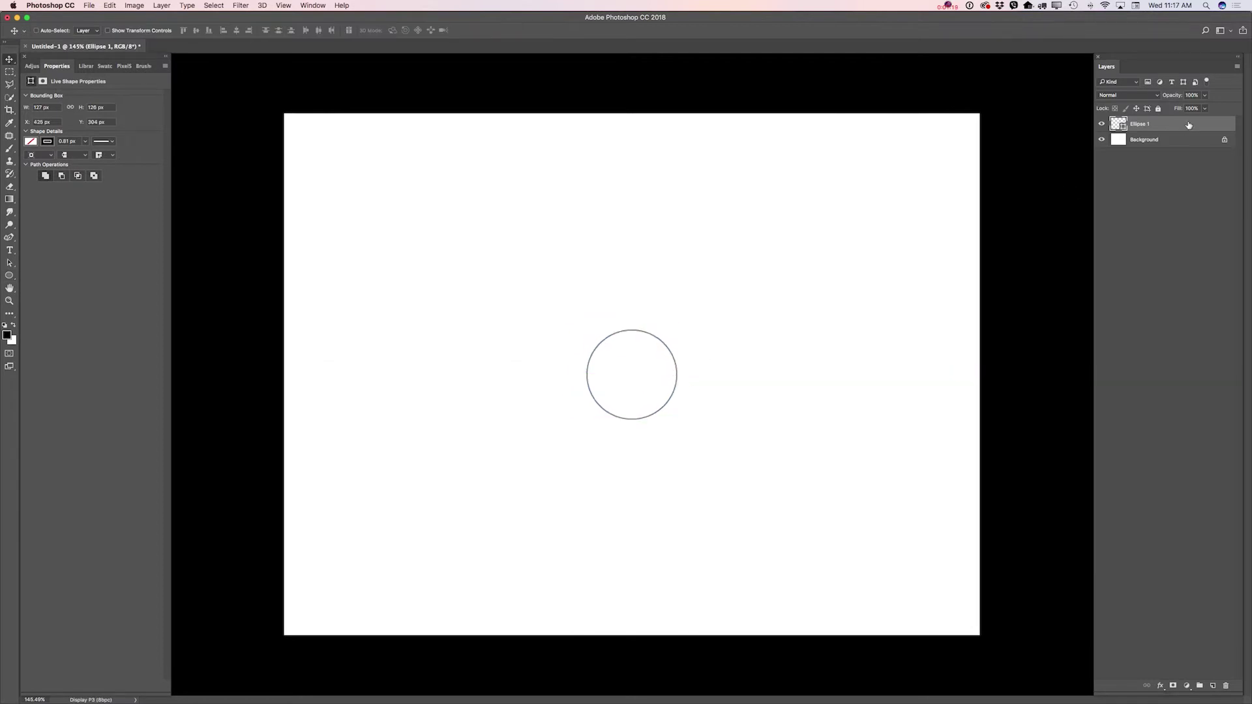
Step: Duplicate the circle layer and scale the copy from its centre to a concentric circle about 239 px wide
{"action": "left_click_drag", "start_coordinate": [1190, 126], "coordinate": [1213, 685]}
{"action": "left_click", "coordinate": [110, 5]}
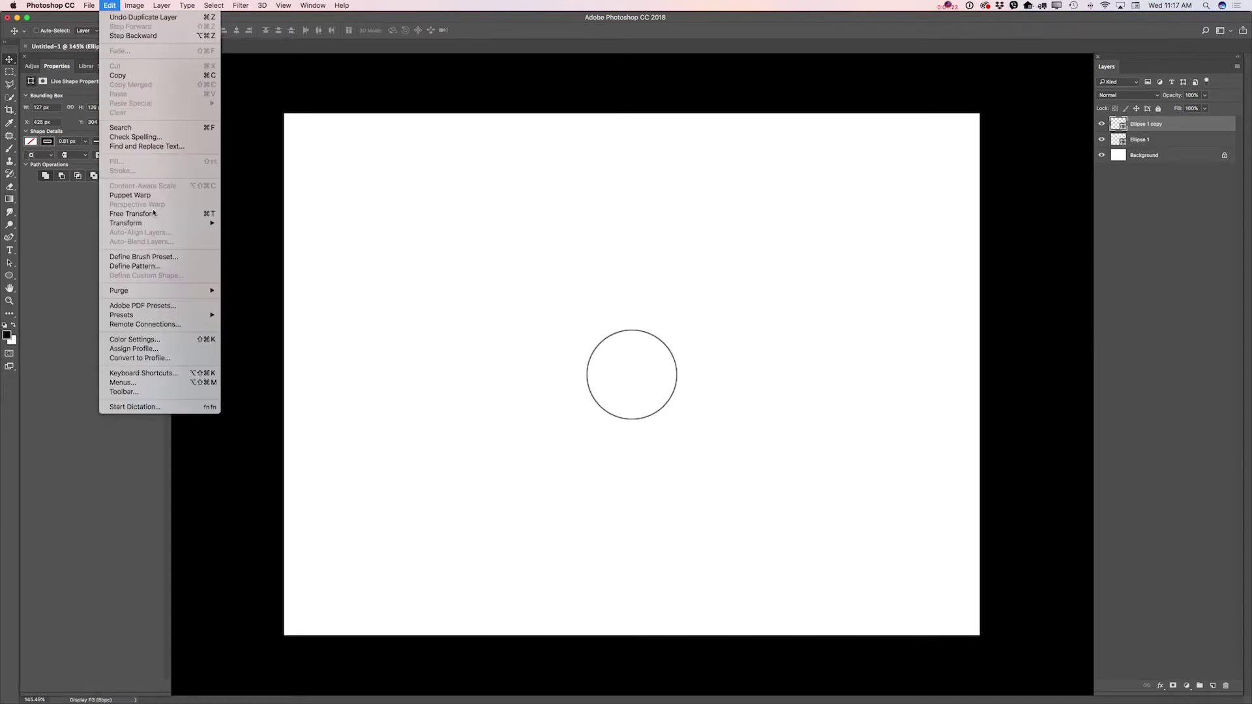
{"action": "left_click", "coordinate": [165, 215]}
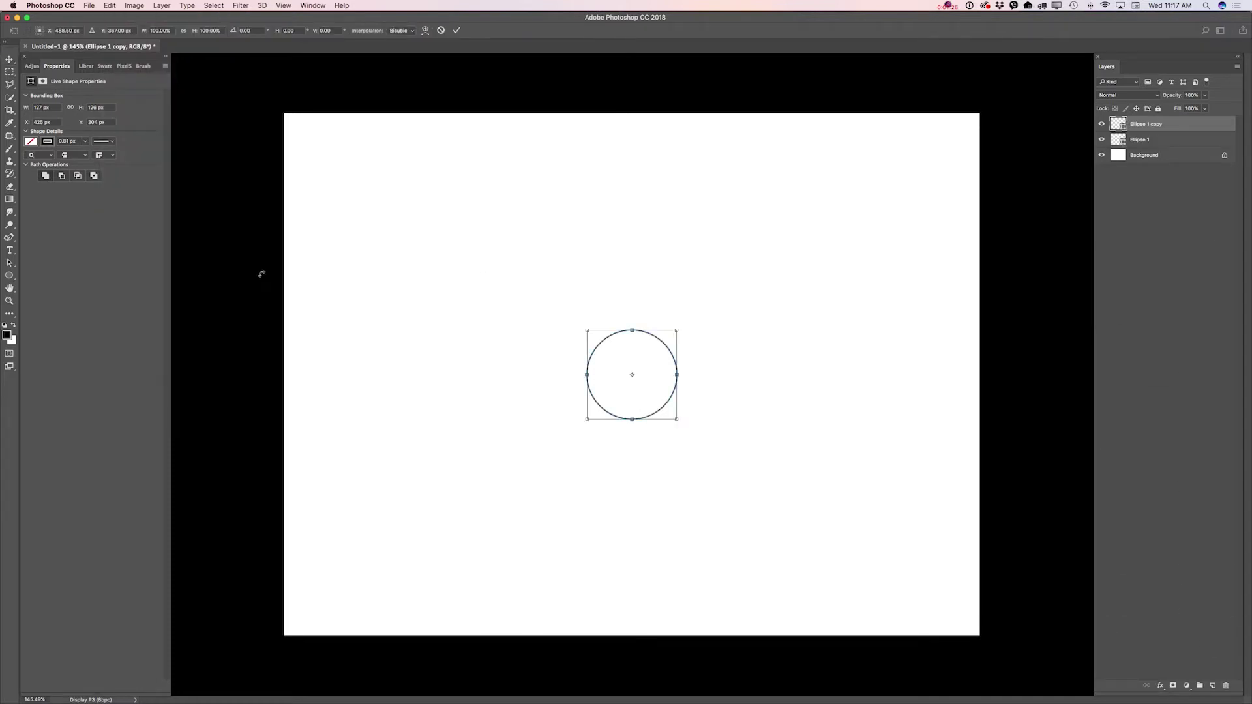
{"action": "left_click_drag", "start_coordinate": [588, 331], "coordinate": [549, 290]}
{"action": "left_click", "coordinate": [457, 30]}
Step: Duplicate the larger circle and scale the copy from its centre to an outer circle about 463 px wide
{"action": "left_click_drag", "start_coordinate": [1194, 128], "coordinate": [1212, 686]}
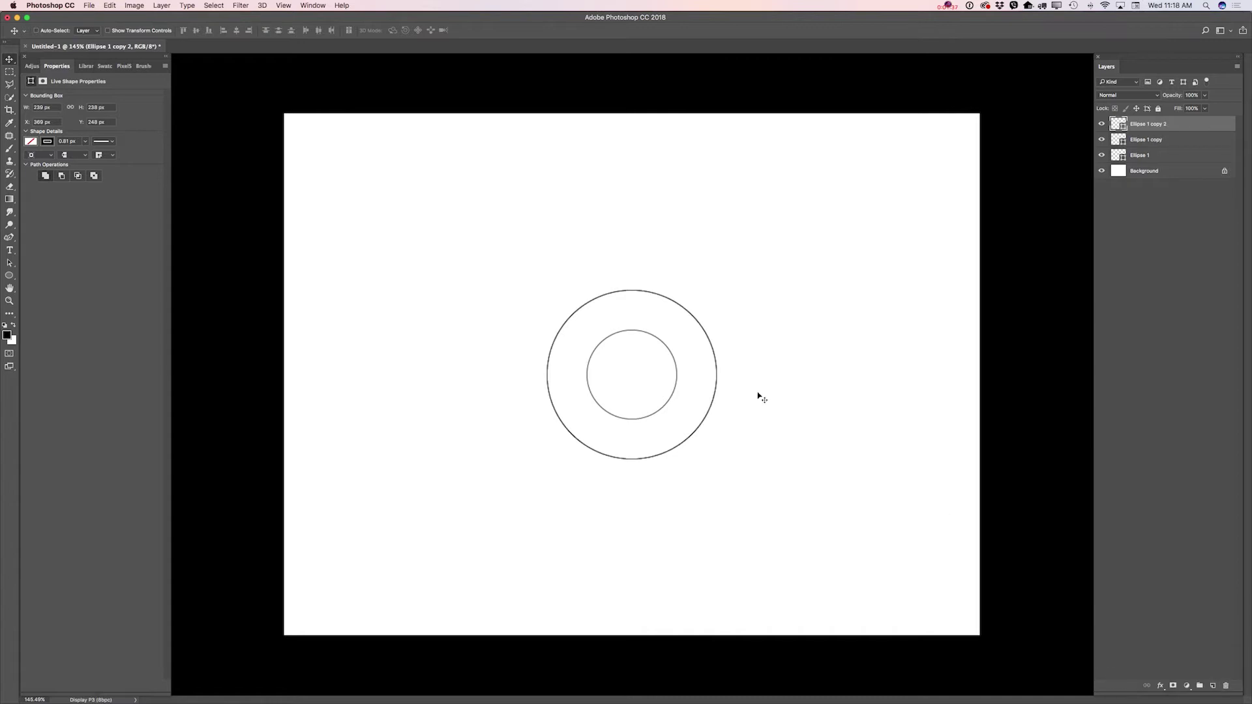
{"action": "left_click", "coordinate": [110, 5]}
{"action": "left_click", "coordinate": [161, 215]}
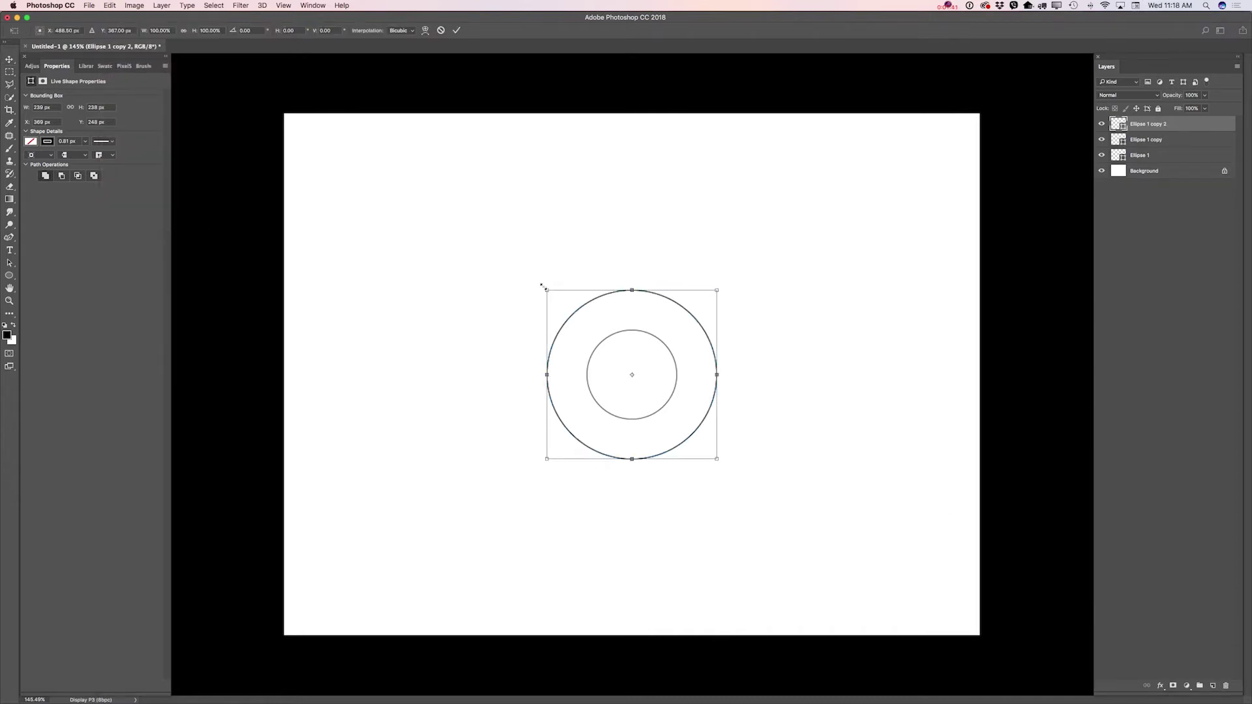
{"action": "left_click_drag", "start_coordinate": [546, 288], "coordinate": [465, 209]}
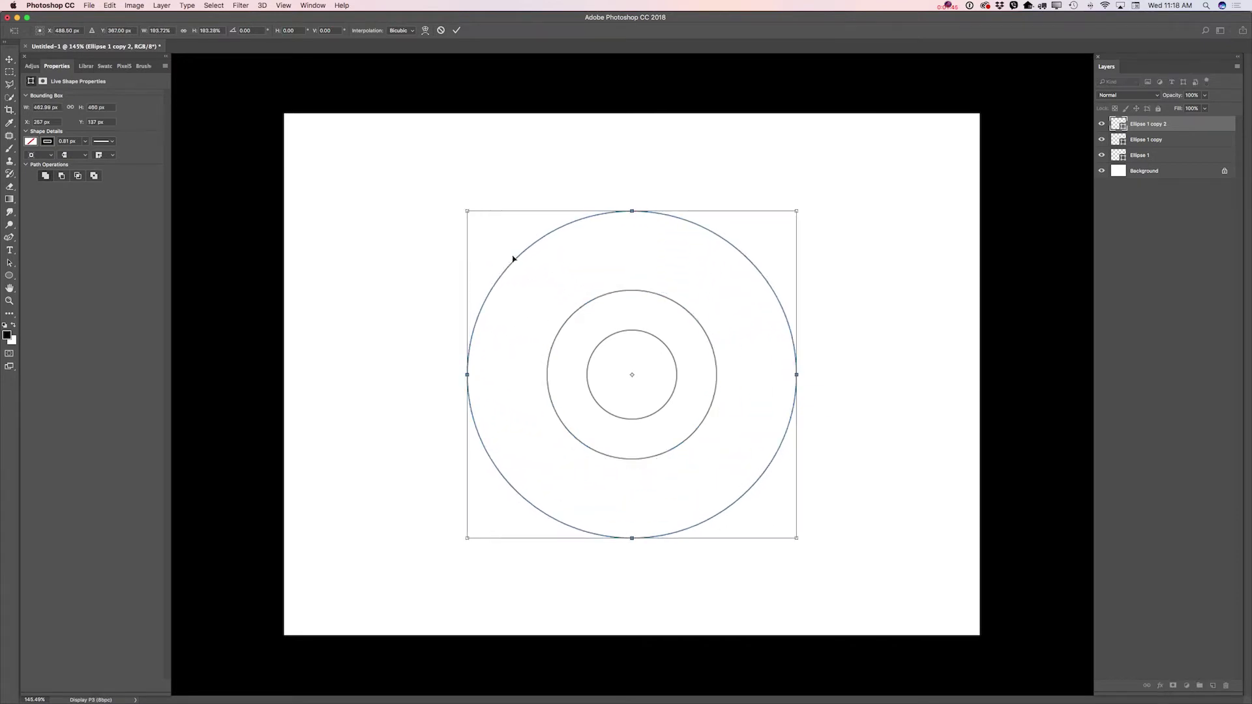
{"action": "left_click", "coordinate": [458, 30]}
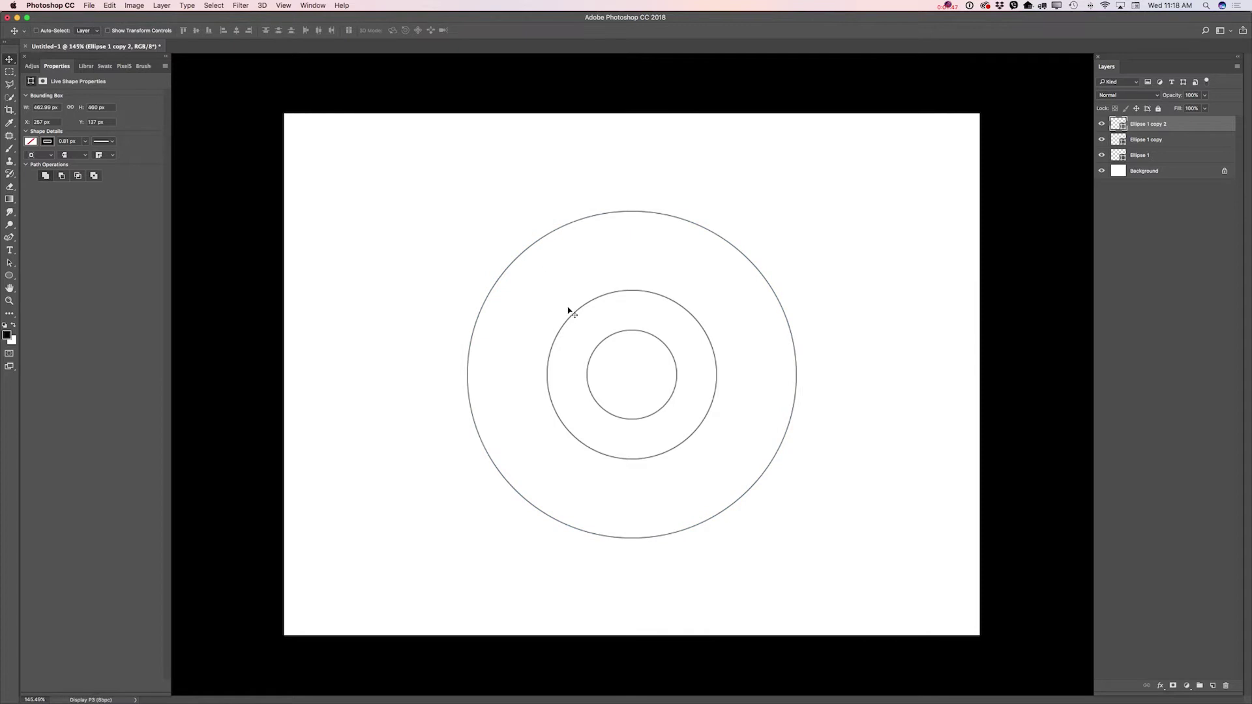
Step: Set up Dual Axis paint symmetry for the Brush tool and shrink its axes to fit the innermost circle
{"action": "left_click", "coordinate": [9, 148]}
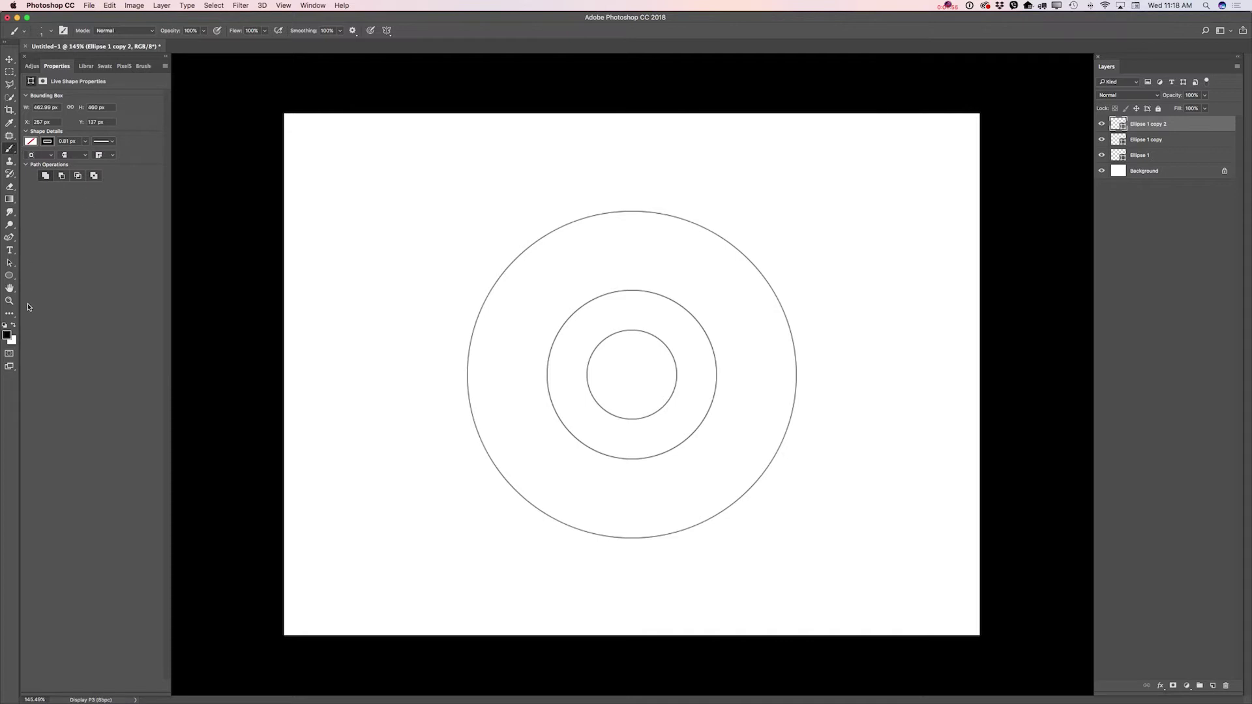
{"action": "left_click", "coordinate": [388, 30]}
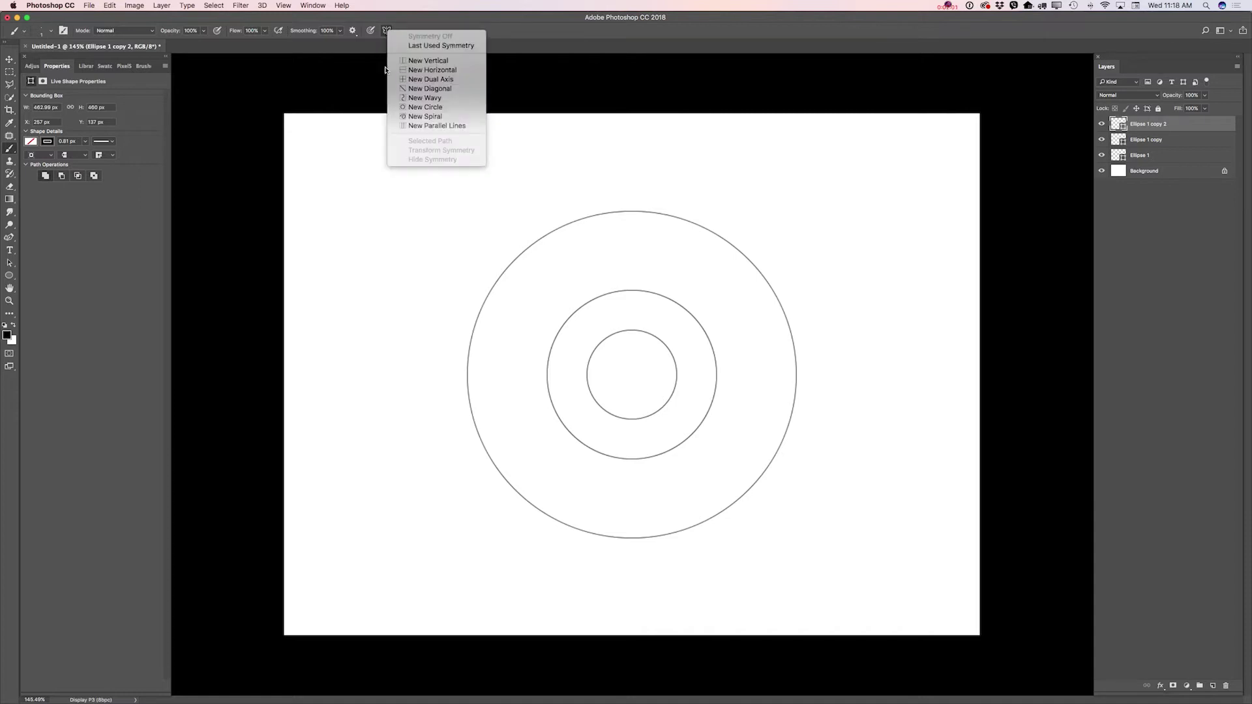
{"action": "left_click", "coordinate": [425, 79]}
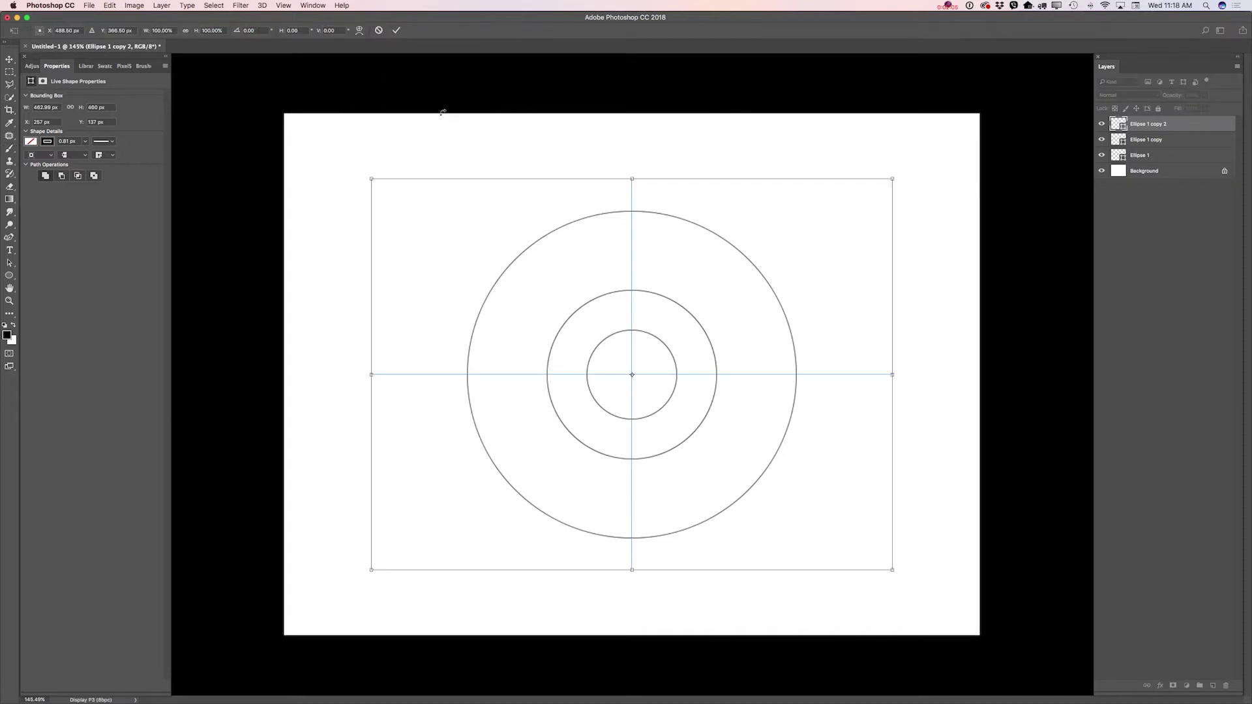
{"action": "left_click_drag", "start_coordinate": [372, 176], "coordinate": [588, 331]}
{"action": "left_click_drag", "start_coordinate": [894, 569], "coordinate": [683, 418]}
{"action": "left_click", "coordinate": [396, 30]}
Step: Add a new layer and brush a small central motif with four pointed petals reaching the innermost circle's edge
{"action": "left_click", "coordinate": [9, 301]}
{"action": "left_click_drag", "start_coordinate": [663, 377], "coordinate": [693, 395]}
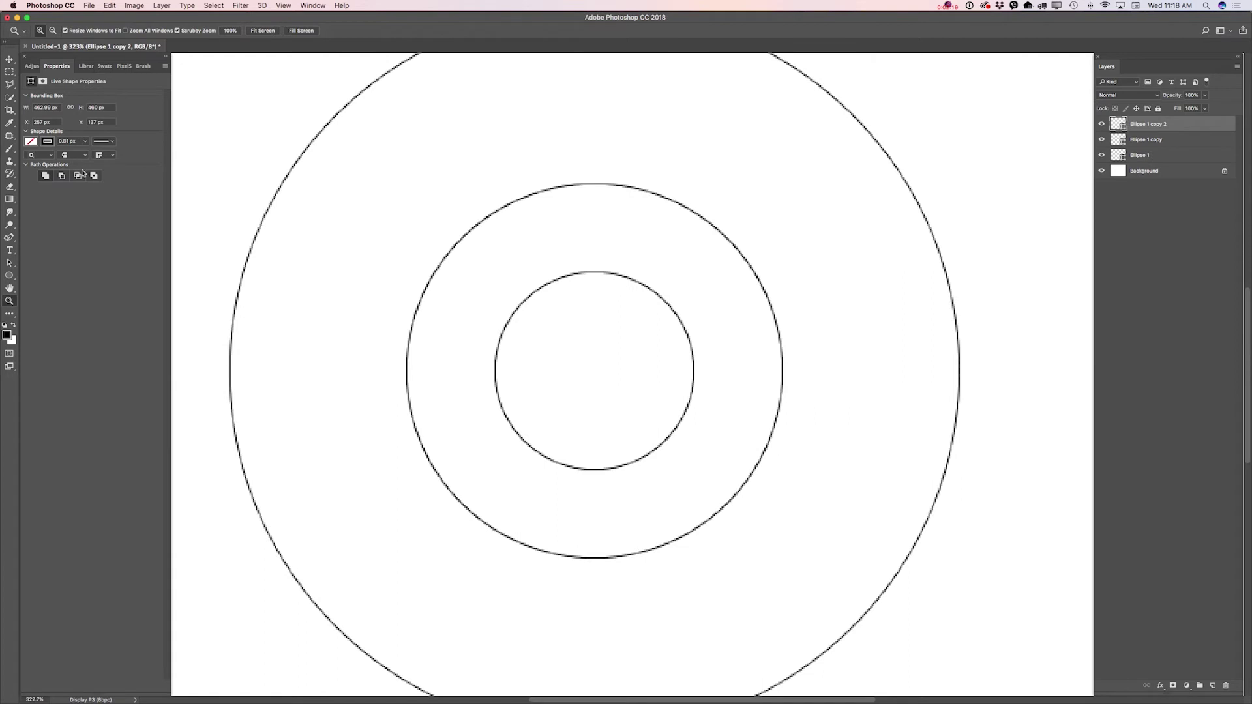
{"action": "left_click", "coordinate": [8, 150]}
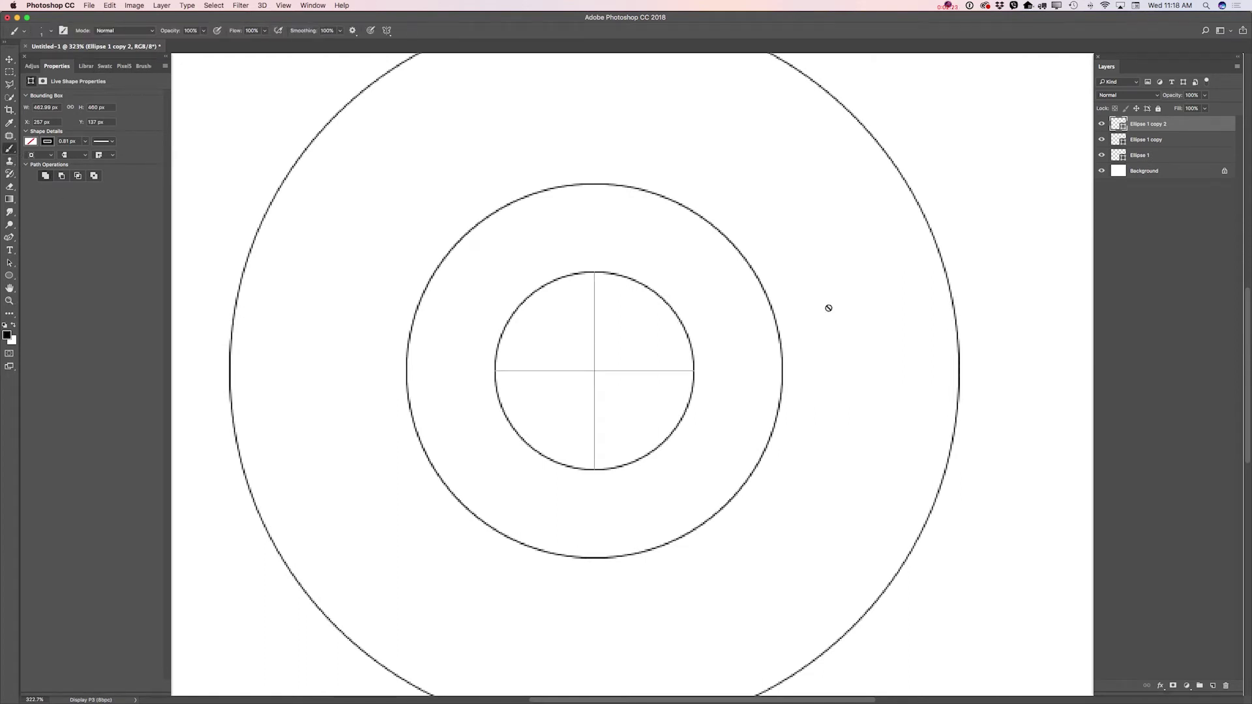
{"action": "left_click", "coordinate": [1212, 686]}
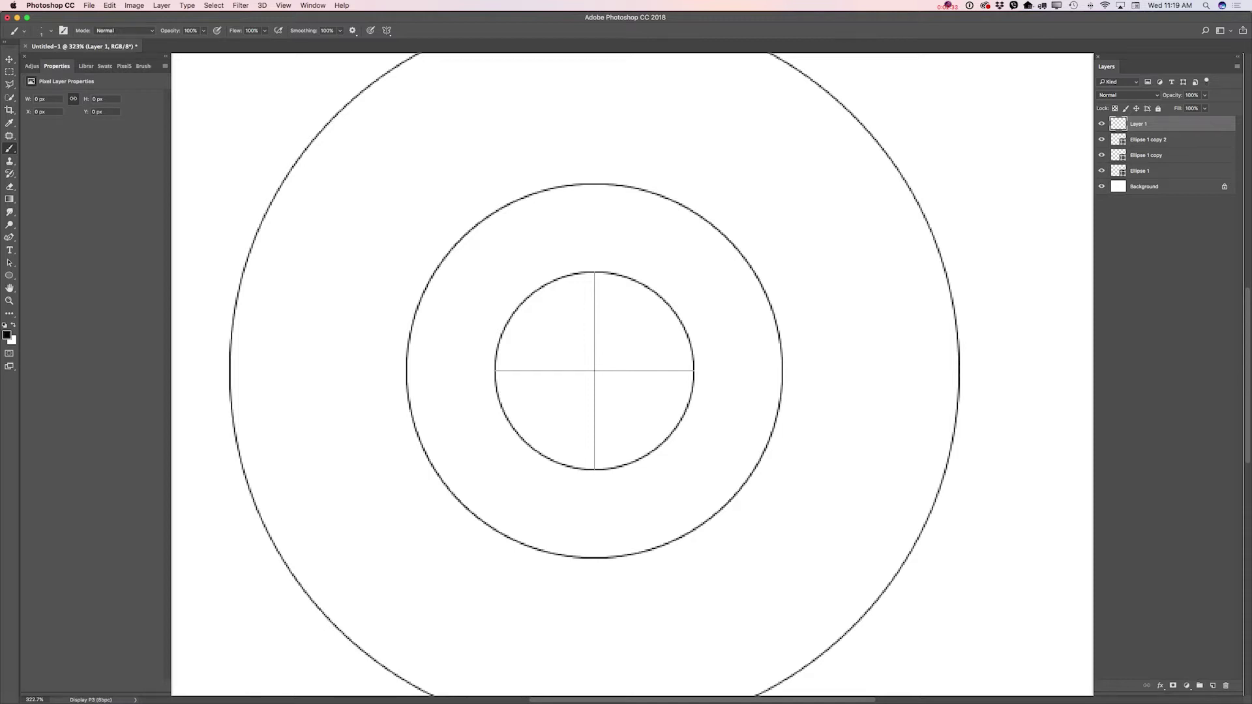
{"action": "left_click", "coordinate": [595, 371]}
{"action": "left_click_drag", "start_coordinate": [595, 370], "coordinate": [595, 371]}
{"action": "mouse_move", "coordinate": [595, 273]}
{"action": "left_mouse_down"}
{"action": "mouse_move", "coordinate": [576, 330]}
{"action": "mouse_move", "coordinate": [591, 369]}
{"action": "mouse_move", "coordinate": [638, 346]}
{"action": "mouse_move", "coordinate": [672, 349]}
{"action": "mouse_move", "coordinate": [692, 371]}
{"action": "left_mouse_up"}
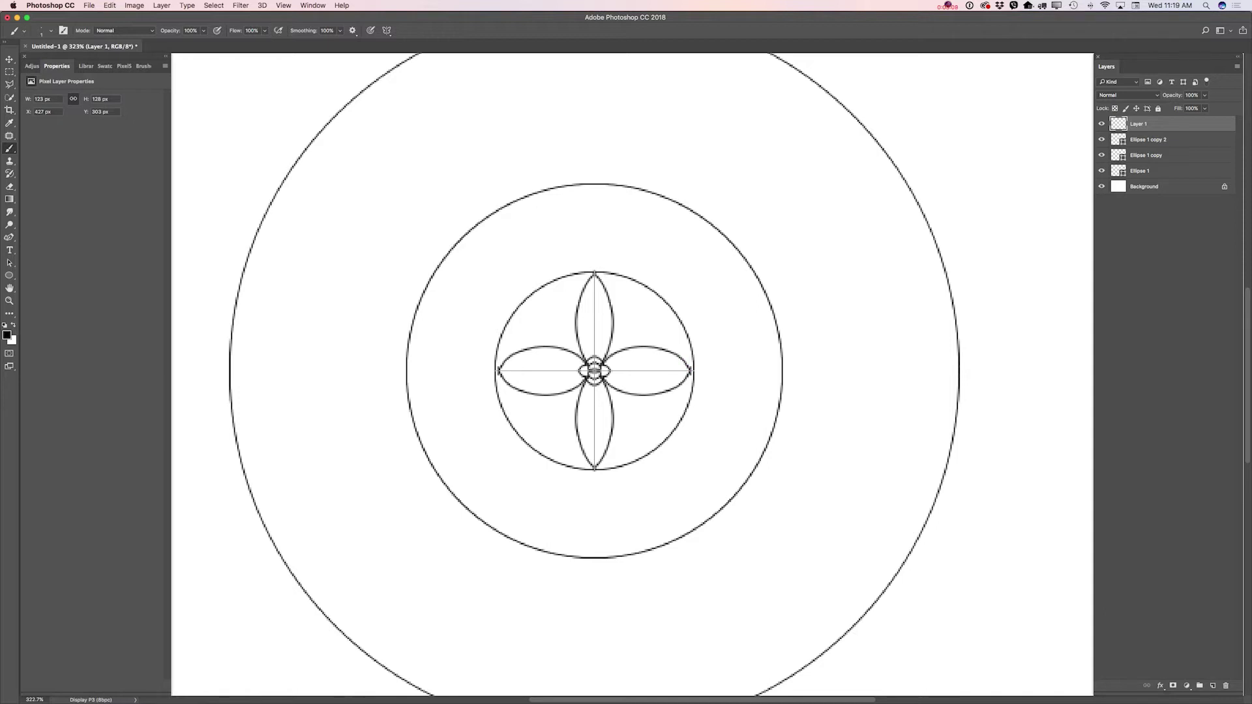
{"action": "mouse_move", "coordinate": [613, 304]}
{"action": "left_mouse_down"}
{"action": "mouse_move", "coordinate": [648, 324]}
{"action": "mouse_move", "coordinate": [639, 345]}
{"action": "left_mouse_up"}
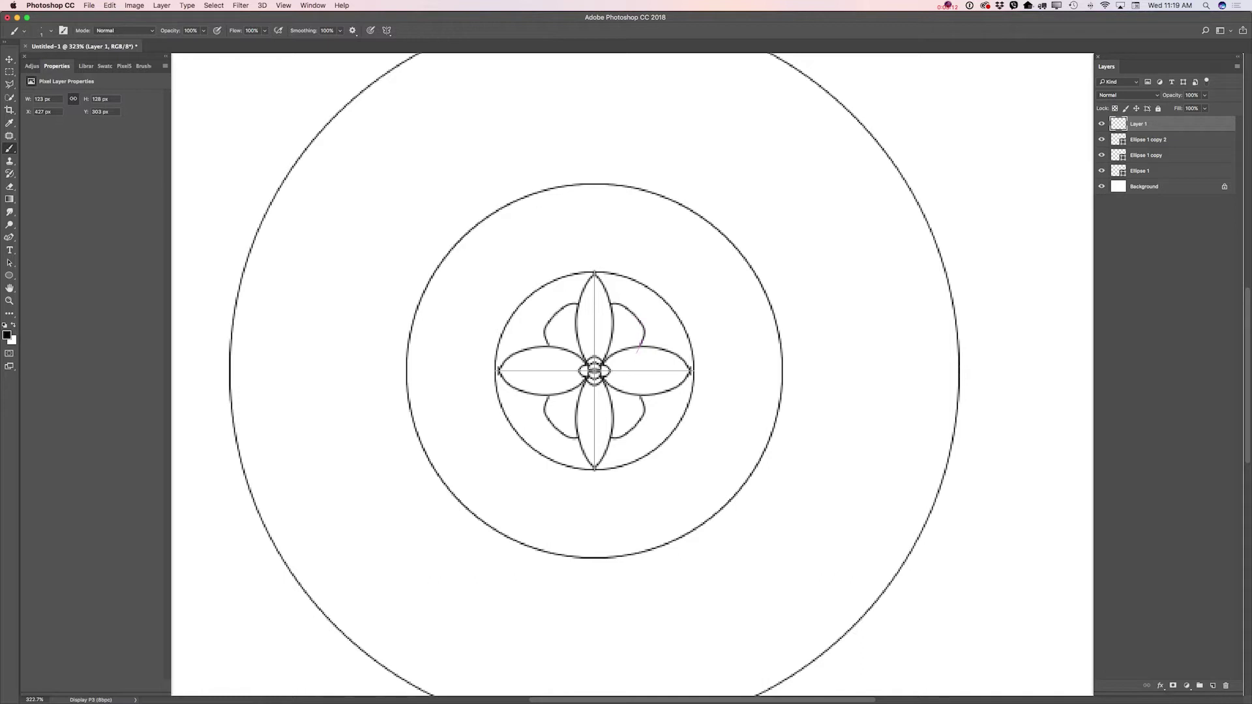
{"action": "left_click", "coordinate": [109, 5]}
{"action": "left_click", "coordinate": [133, 36]}
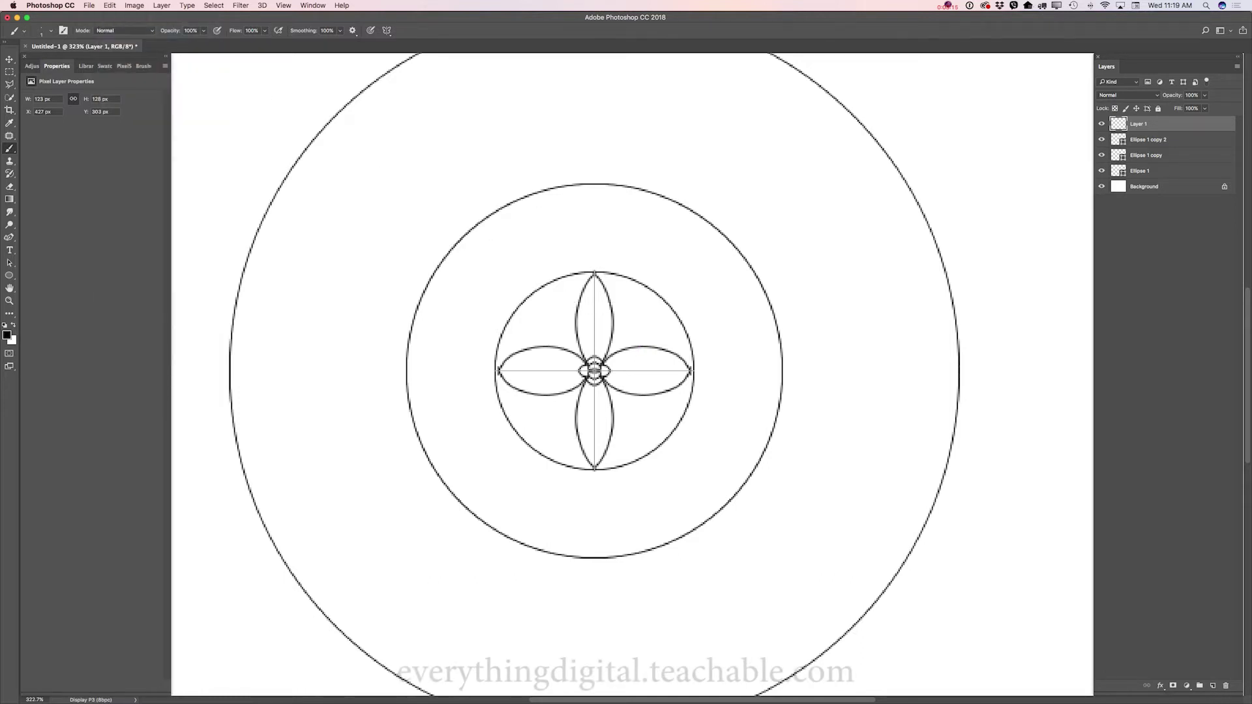
Step: Brush layered scalloped arcs between the four petals and short curved bands across the petals
{"action": "mouse_move", "coordinate": [649, 337]}
{"action": "left_mouse_down"}
{"action": "mouse_move", "coordinate": [644, 355]}
{"action": "mouse_move", "coordinate": [624, 346]}
{"action": "left_mouse_up"}
{"action": "mouse_move", "coordinate": [621, 353]}
{"action": "left_mouse_down"}
{"action": "mouse_move", "coordinate": [626, 386]}
{"action": "mouse_move", "coordinate": [666, 375]}
{"action": "left_mouse_up"}
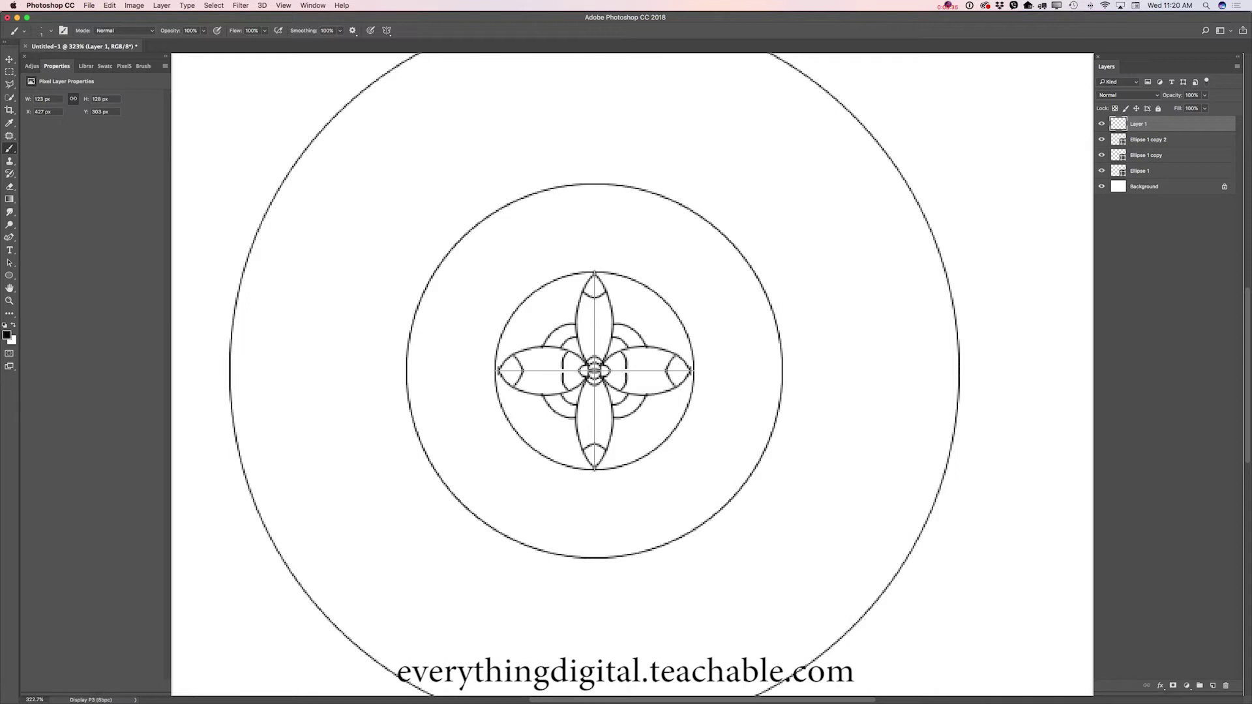
{"action": "mouse_move", "coordinate": [613, 304]}
{"action": "left_mouse_down"}
{"action": "mouse_move", "coordinate": [630, 308]}
{"action": "mouse_move", "coordinate": [632, 329]}
{"action": "mouse_move", "coordinate": [666, 336]}
{"action": "mouse_move", "coordinate": [664, 359]}
{"action": "left_mouse_up"}
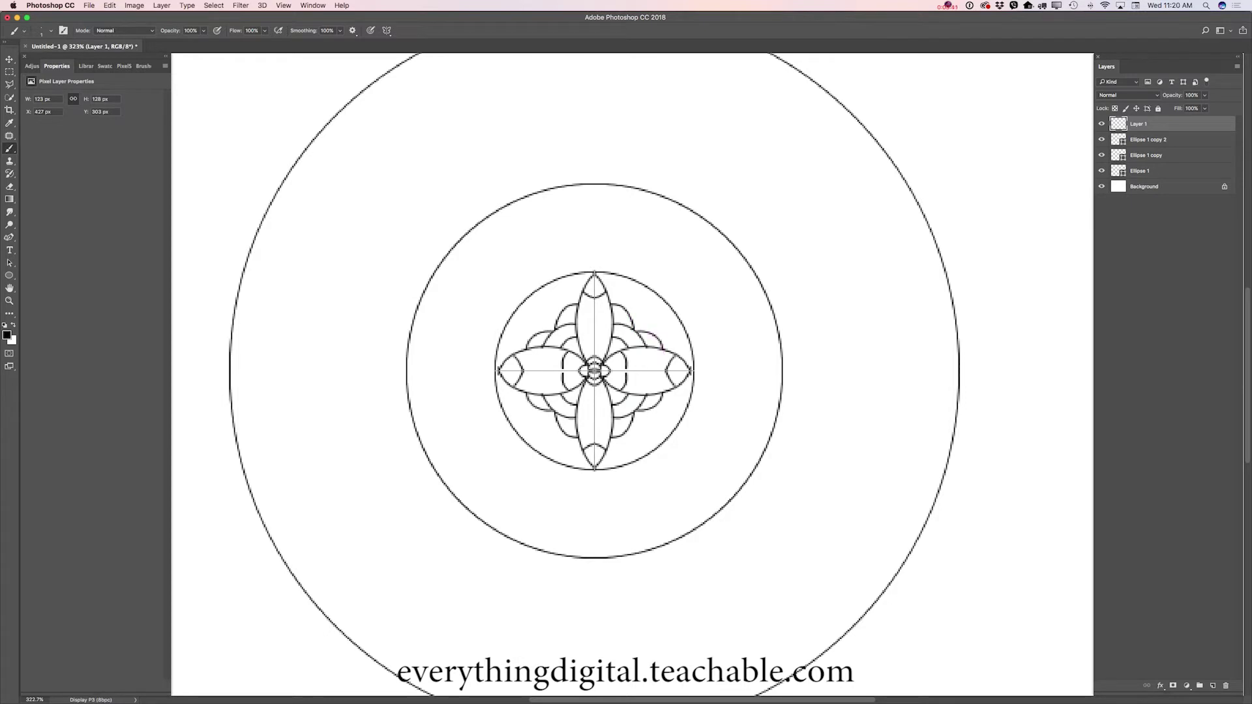
{"action": "left_click_drag", "start_coordinate": [627, 308], "coordinate": [652, 331]}
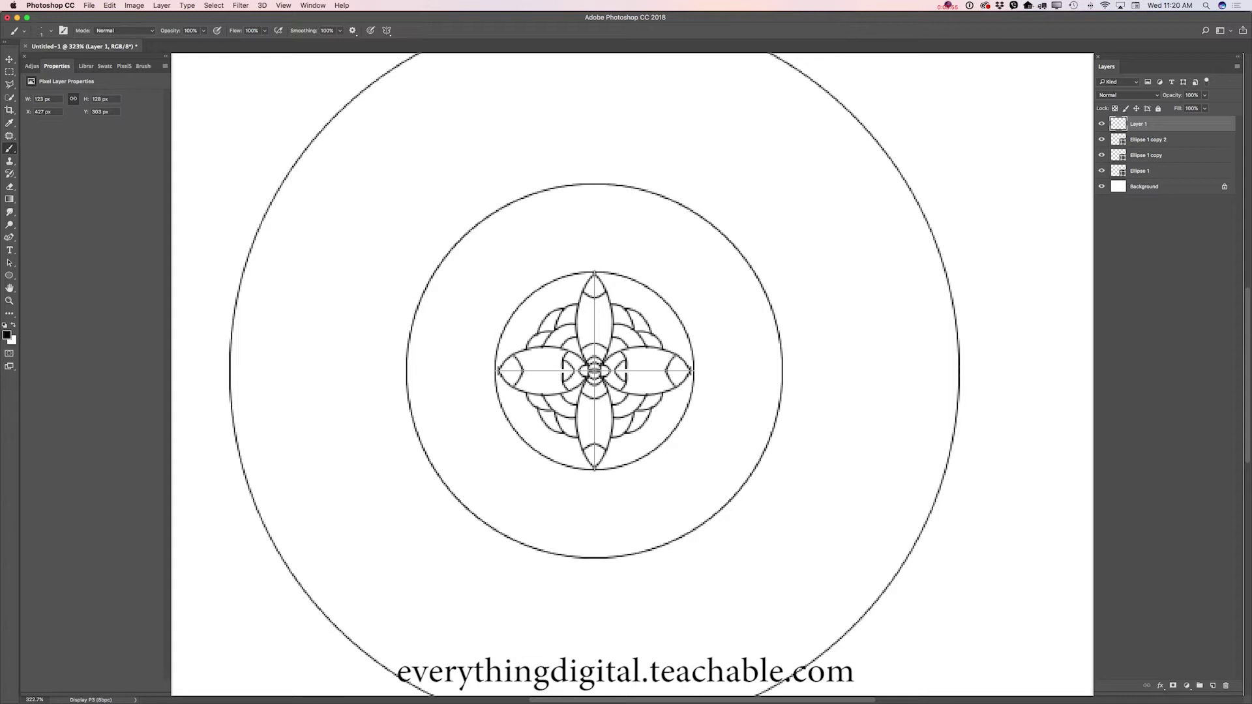
Step: Brush curved lines beside the petal tips to form small leaves along the edge of the innermost circle
{"action": "left_click_drag", "start_coordinate": [500, 340], "coordinate": [530, 354]}
{"action": "left_click_drag", "start_coordinate": [563, 307], "coordinate": [555, 278]}
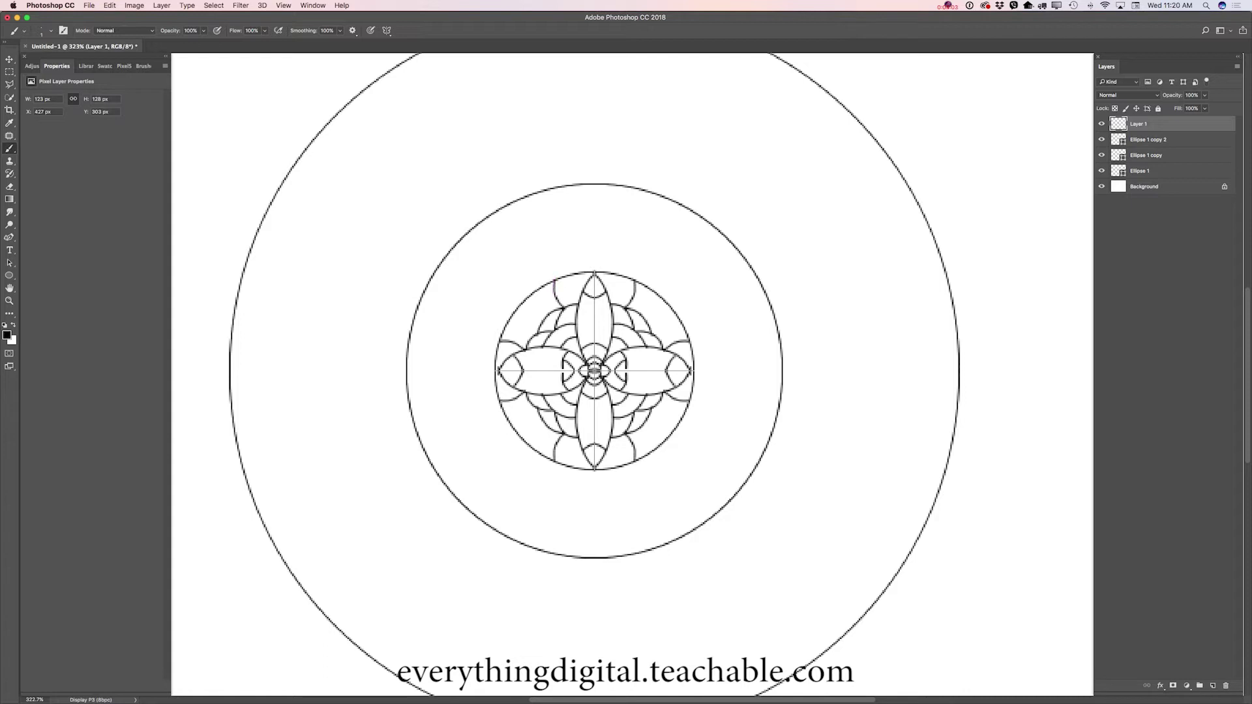
{"action": "left_click_drag", "start_coordinate": [559, 281], "coordinate": [577, 298]}
{"action": "left_click_drag", "start_coordinate": [525, 405], "coordinate": [503, 426]}
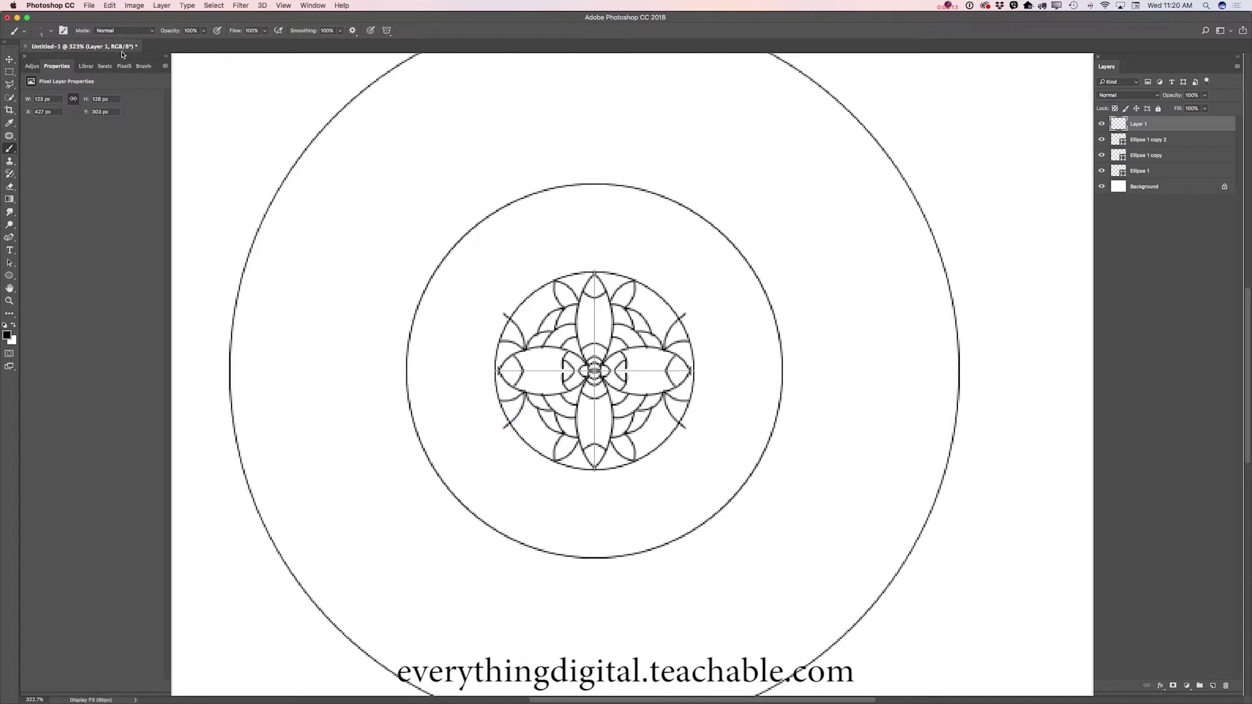
{"action": "left_click", "coordinate": [110, 6]}
{"action": "left_click", "coordinate": [112, 8]}
{"action": "left_click", "coordinate": [112, 8]}
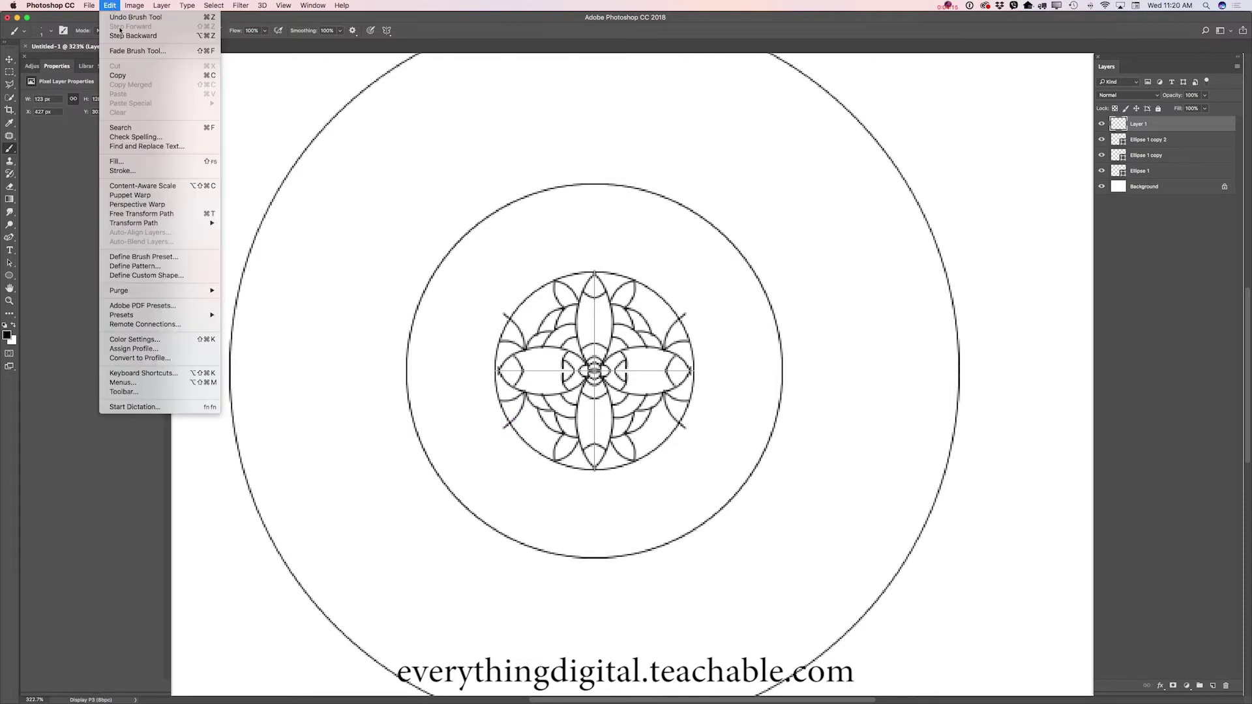
{"action": "left_click", "coordinate": [126, 36]}
Step: Brush shorter lines beside the horizontal petals and add arcs filling the remaining gaps near the innermost circle's edge
{"action": "left_click_drag", "start_coordinate": [525, 399], "coordinate": [514, 415]}
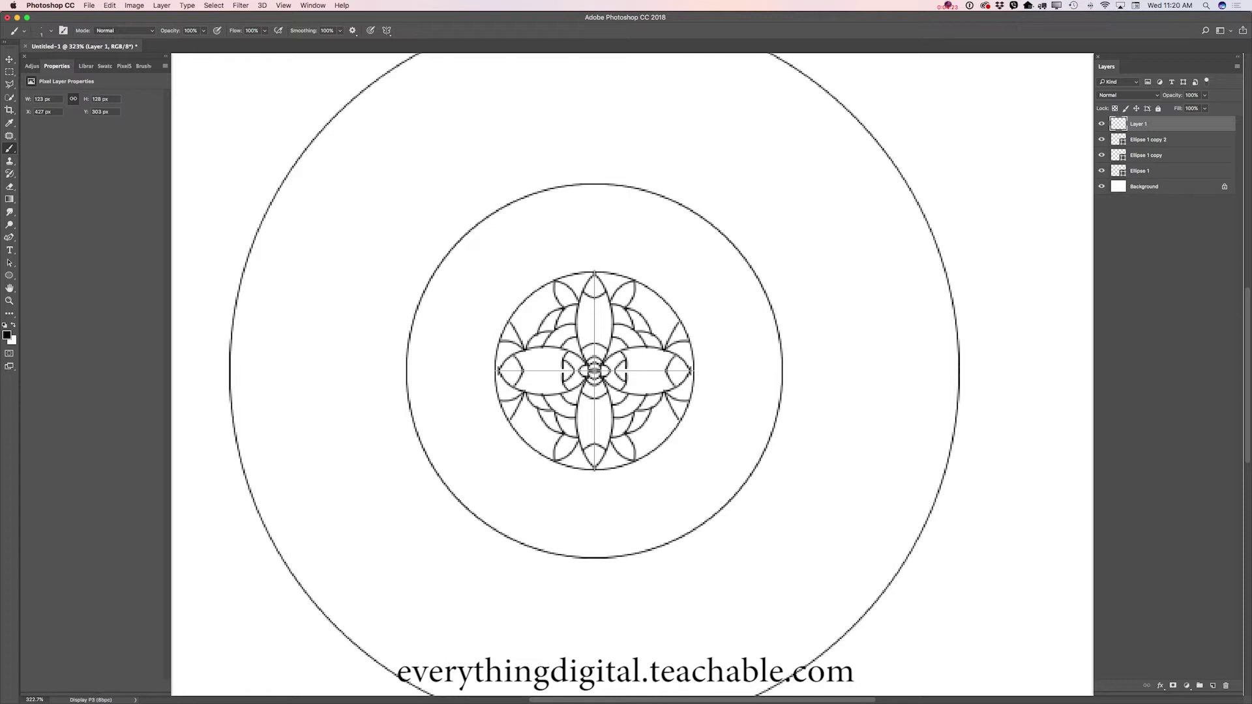
{"action": "mouse_move", "coordinate": [640, 284]}
{"action": "left_mouse_down"}
{"action": "mouse_move", "coordinate": [645, 332]}
{"action": "mouse_move", "coordinate": [679, 321]}
{"action": "left_mouse_up"}
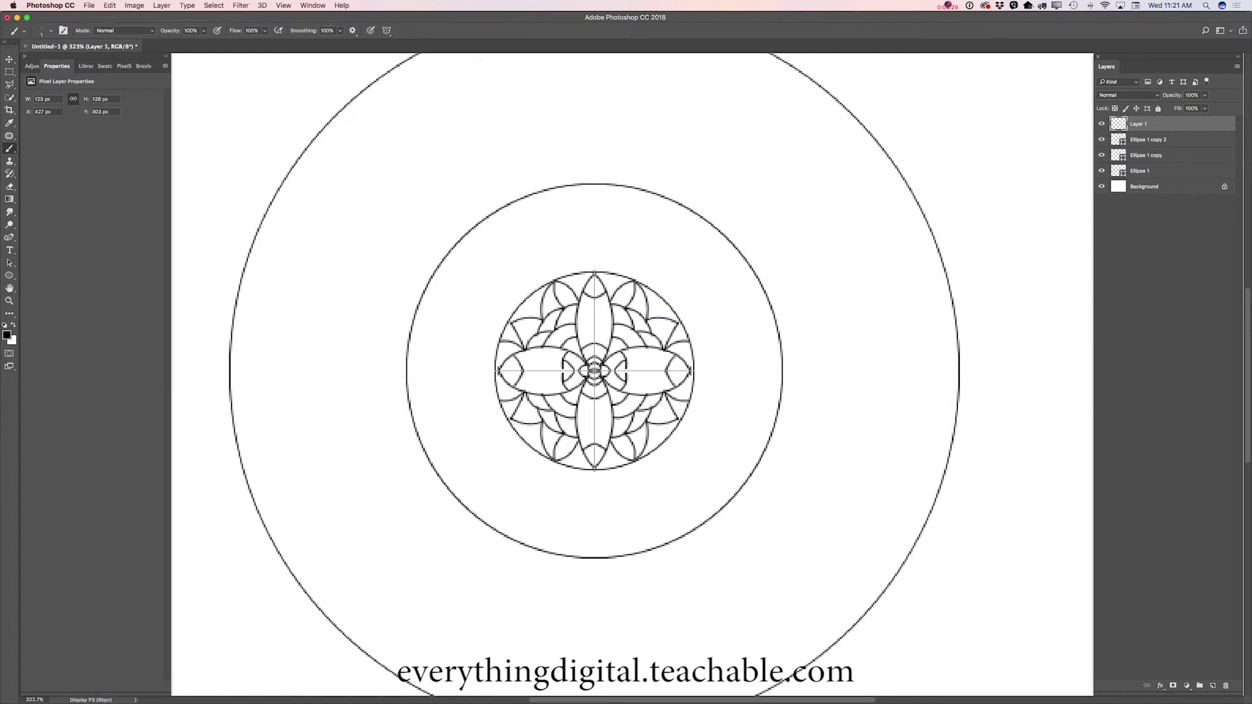
Step: Transform the paint symmetry axes, stretching them on all four sides to reach the middle circle
{"action": "left_click", "coordinate": [387, 31]}
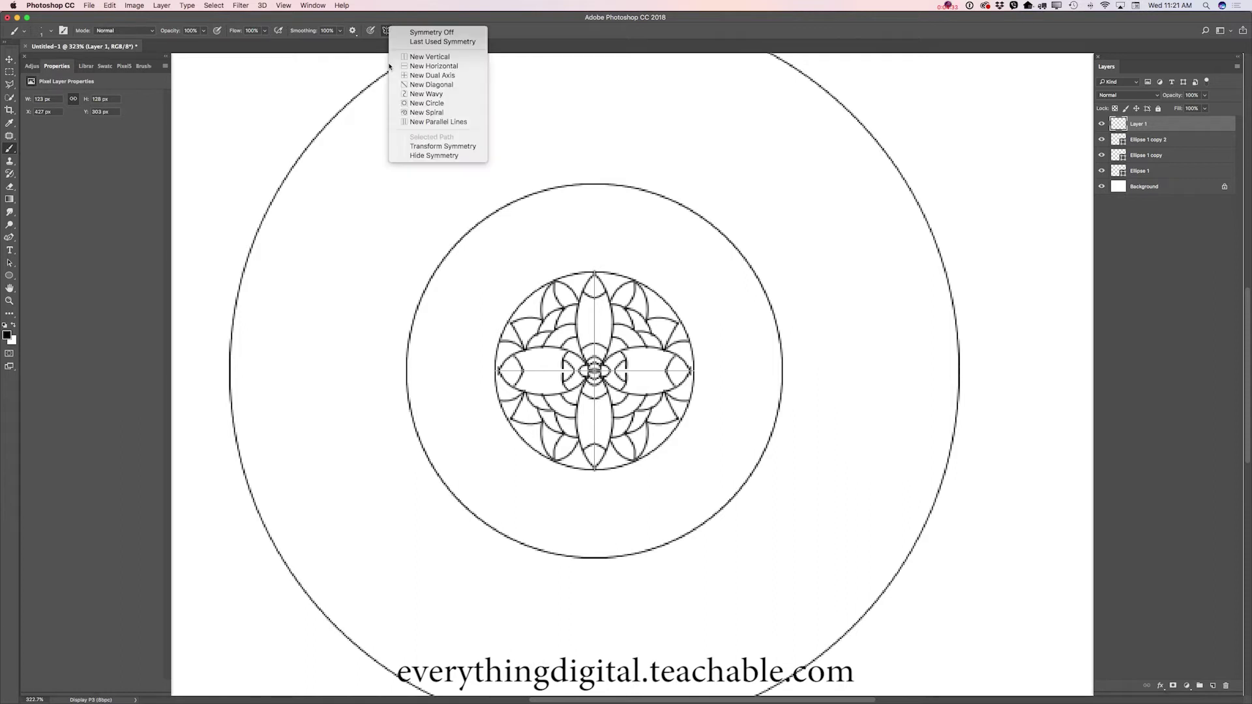
{"action": "left_click", "coordinate": [436, 147]}
{"action": "left_click_drag", "start_coordinate": [595, 272], "coordinate": [595, 184]}
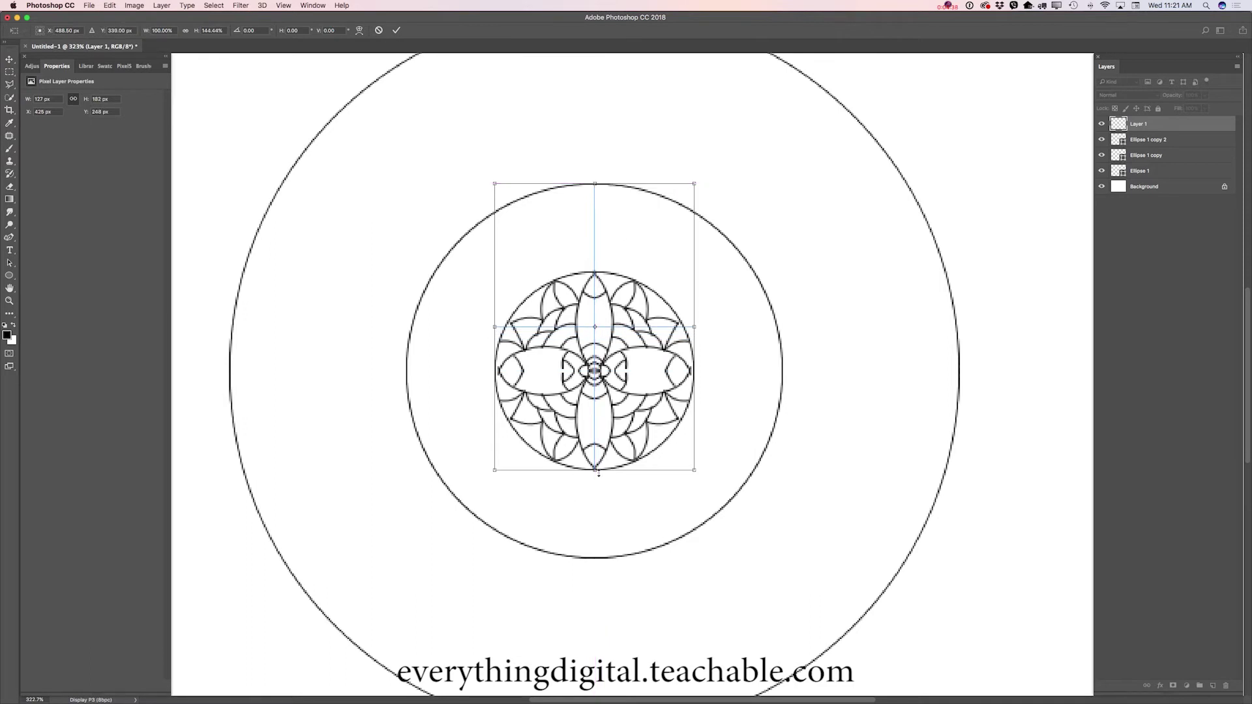
{"action": "left_click_drag", "start_coordinate": [596, 470], "coordinate": [595, 559]}
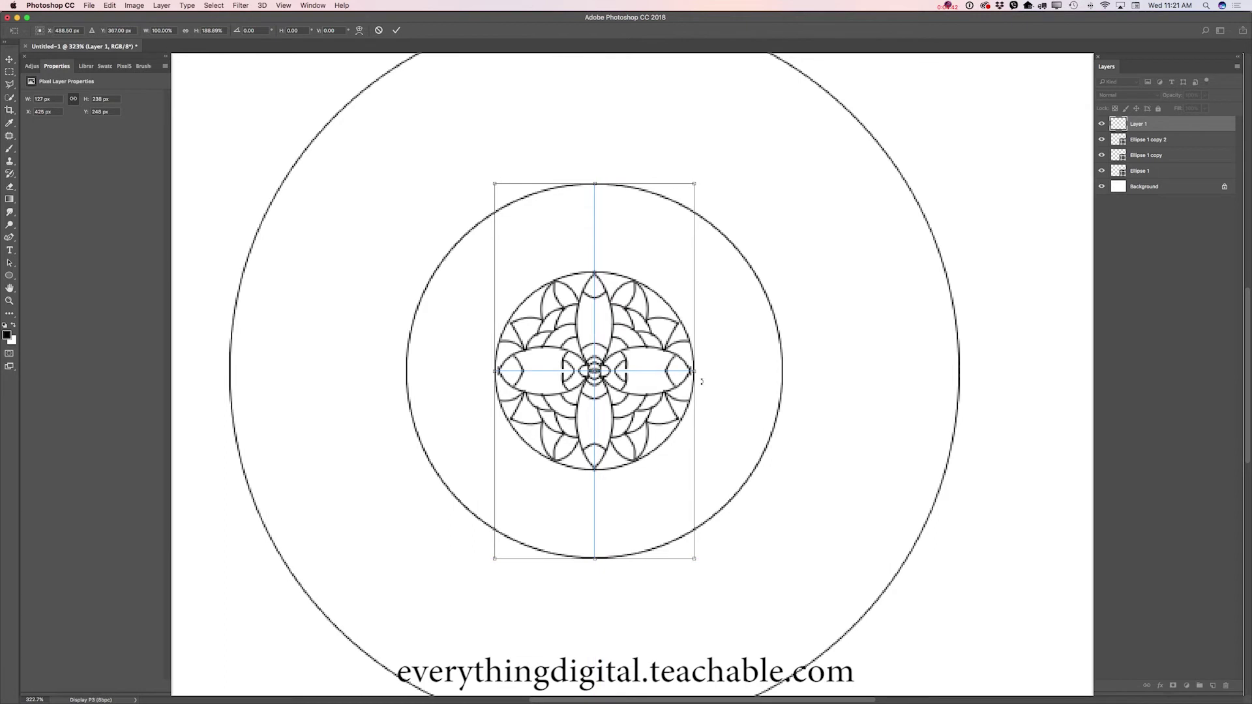
{"action": "left_click_drag", "start_coordinate": [695, 372], "coordinate": [778, 371]}
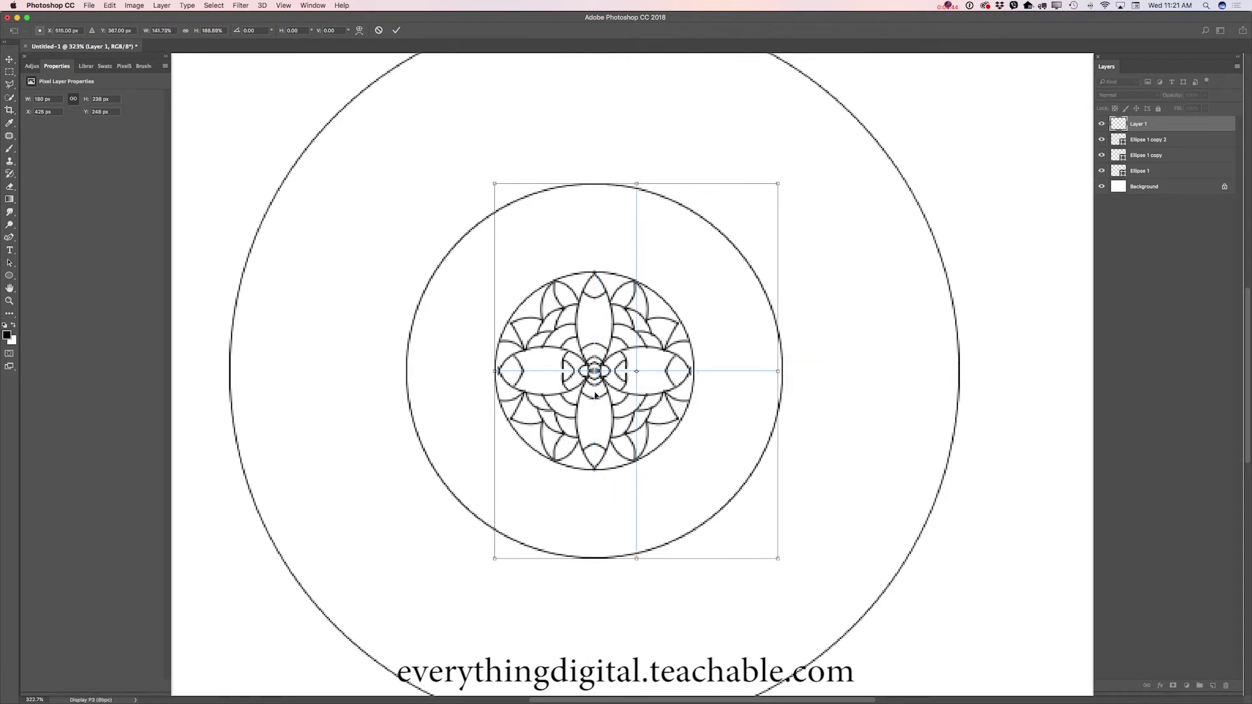
{"action": "left_click_drag", "start_coordinate": [495, 372], "coordinate": [406, 363]}
{"action": "left_click", "coordinate": [397, 30]}
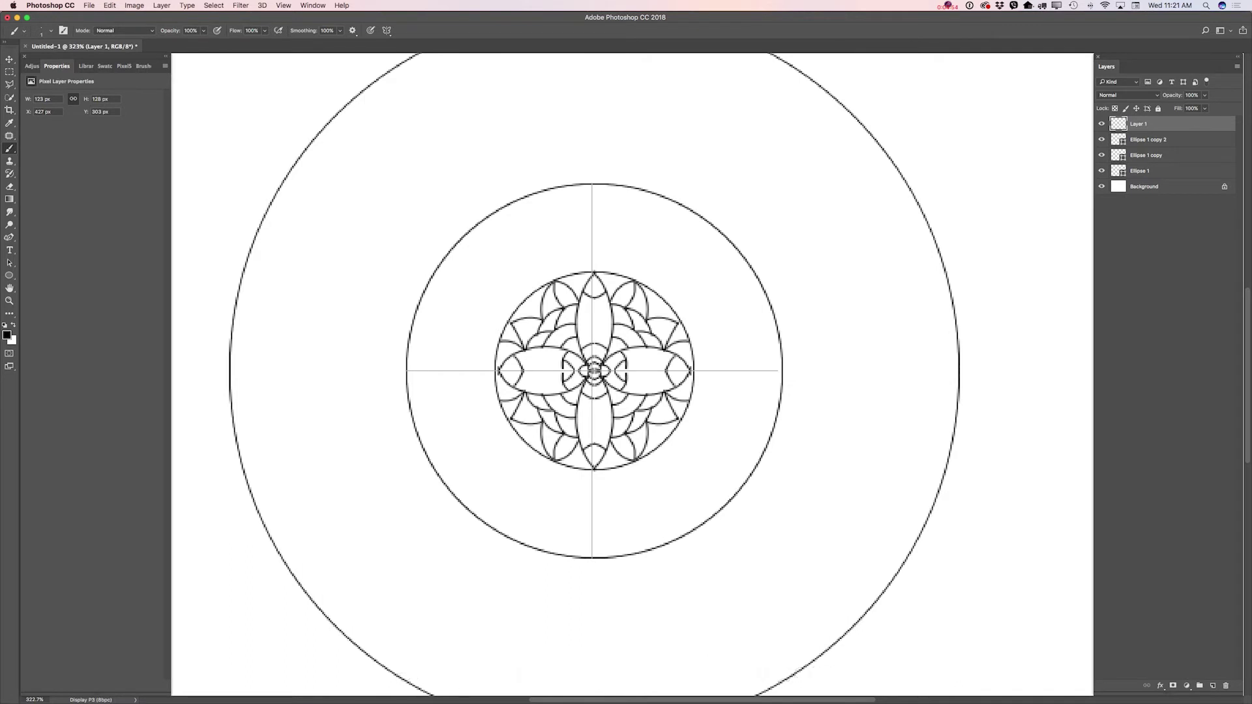
{"action": "mouse_move", "coordinate": [592, 185]}
{"action": "left_mouse_down"}
{"action": "mouse_move", "coordinate": [653, 253]}
{"action": "mouse_move", "coordinate": [651, 319]}
{"action": "left_mouse_up"}
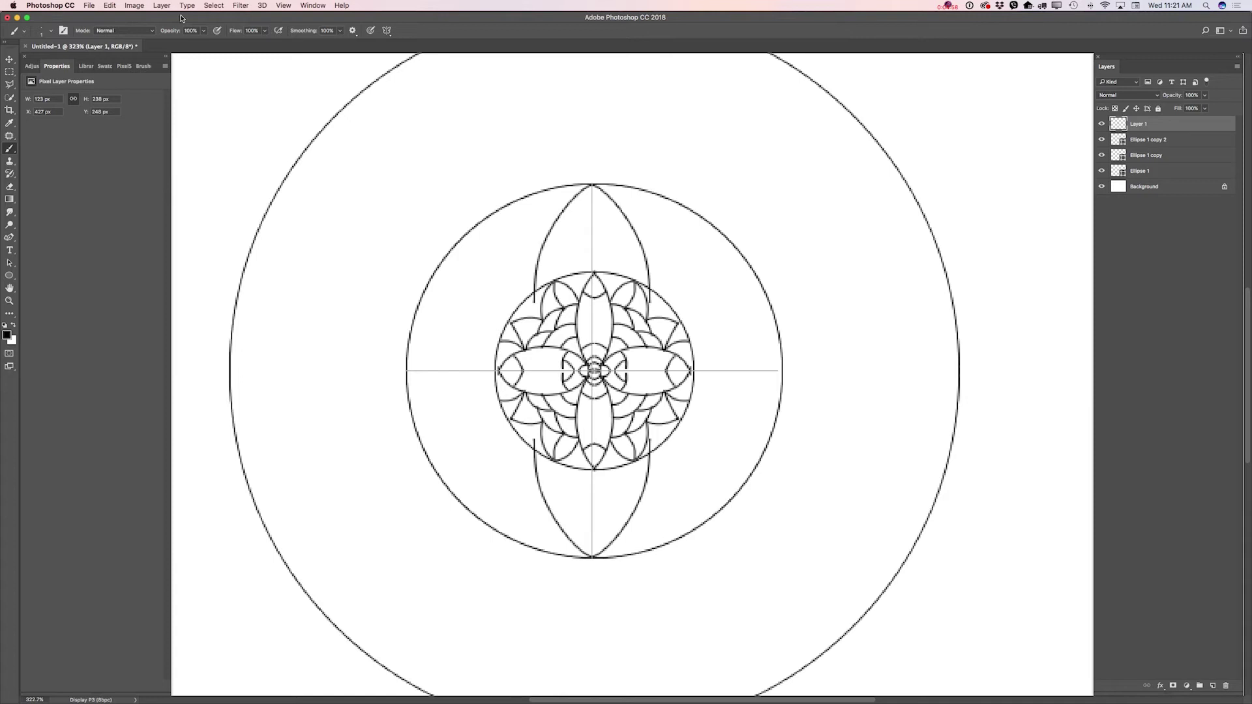
{"action": "left_click", "coordinate": [109, 5]}
{"action": "left_click", "coordinate": [124, 36]}
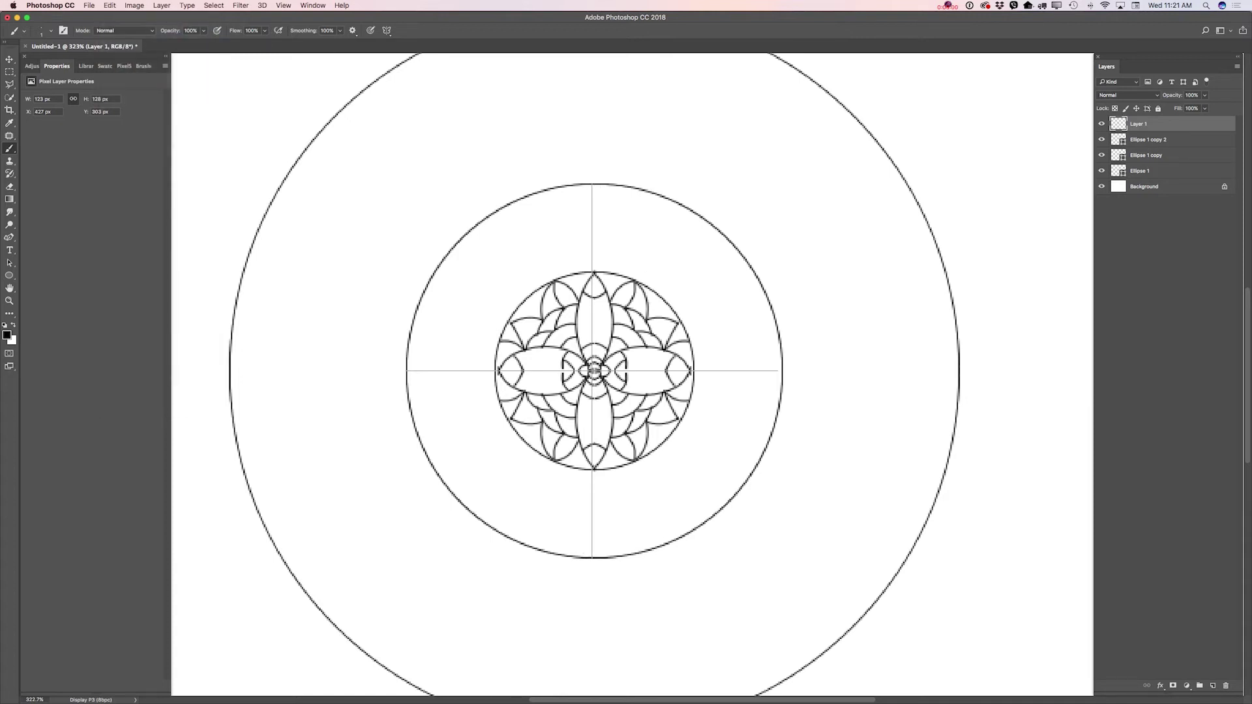
Step: Brush four large petals between the middle and innermost circles and two nested arcs in each gap between them
{"action": "mouse_move", "coordinate": [592, 185]}
{"action": "left_mouse_down"}
{"action": "mouse_move", "coordinate": [655, 219]}
{"action": "mouse_move", "coordinate": [667, 305]}
{"action": "mouse_move", "coordinate": [718, 299]}
{"action": "mouse_move", "coordinate": [760, 321]}
{"action": "mouse_move", "coordinate": [779, 370]}
{"action": "left_mouse_up"}
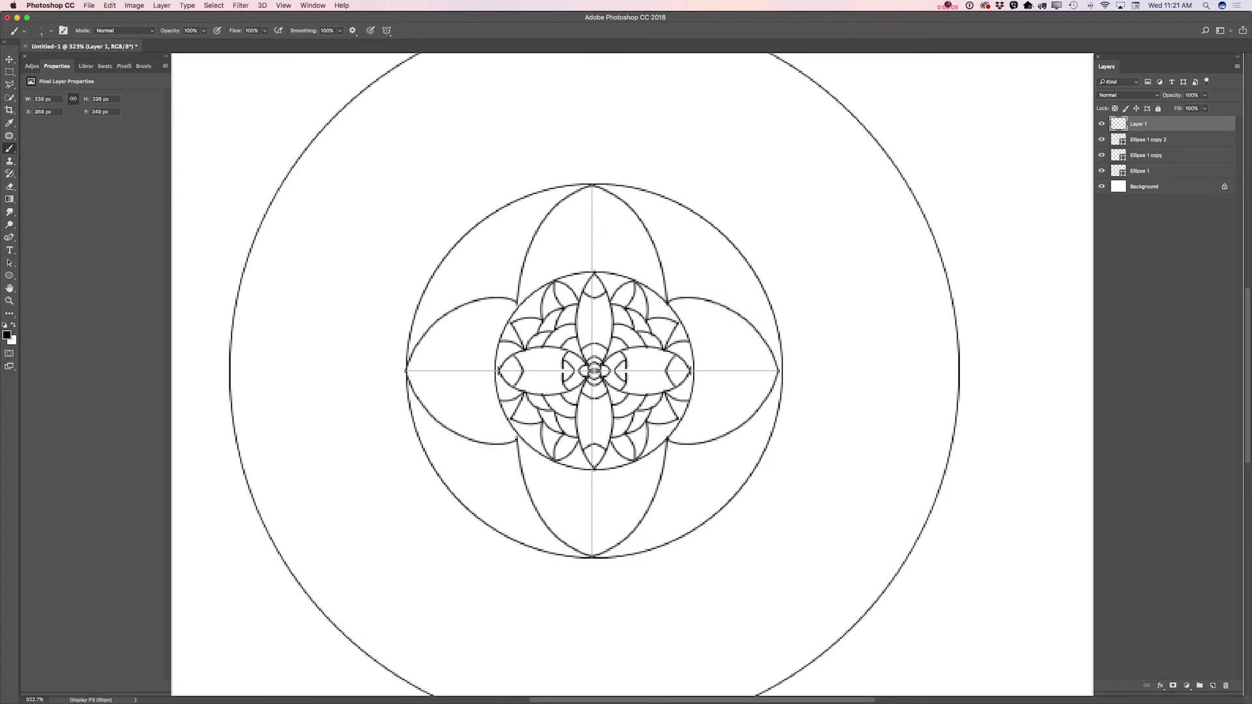
{"action": "mouse_move", "coordinate": [649, 232]}
{"action": "left_mouse_down"}
{"action": "mouse_move", "coordinate": [708, 256]}
{"action": "mouse_move", "coordinate": [724, 304]}
{"action": "left_mouse_up"}
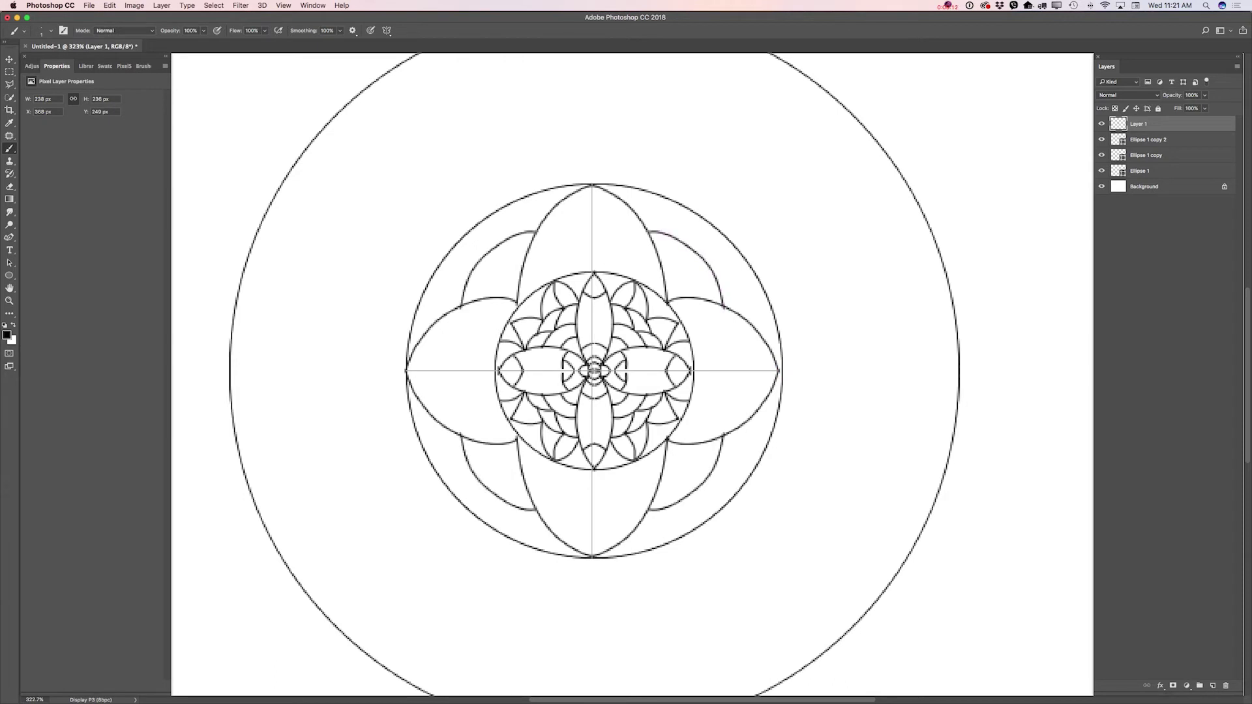
{"action": "mouse_move", "coordinate": [663, 264]}
{"action": "left_mouse_down"}
{"action": "mouse_move", "coordinate": [701, 282]}
{"action": "mouse_move", "coordinate": [699, 308]}
{"action": "left_mouse_up"}
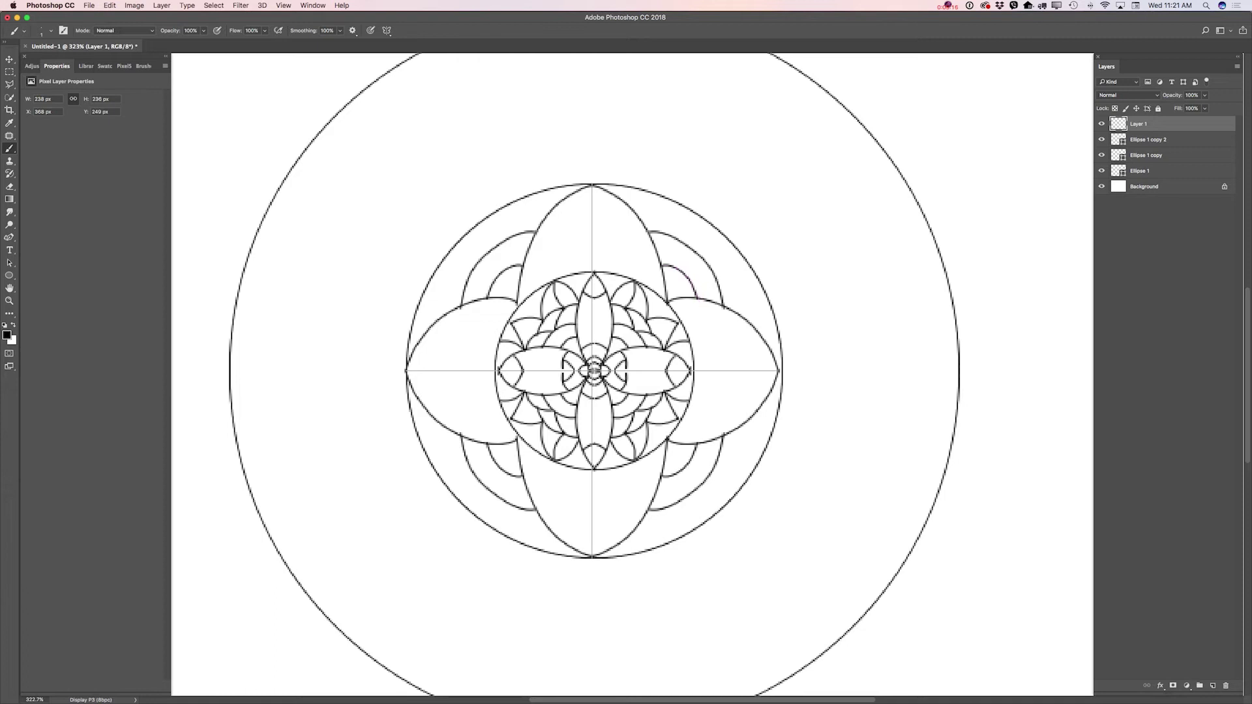
Step: Brush pointed arcs inside the bases of the four large petals and curved bands across the horizontal petals near their tips
{"action": "left_click_drag", "start_coordinate": [559, 277], "coordinate": [595, 250]}
{"action": "mouse_move", "coordinate": [502, 329]}
{"action": "left_mouse_down"}
{"action": "mouse_move", "coordinate": [468, 351]}
{"action": "mouse_move", "coordinate": [457, 379]}
{"action": "left_mouse_up"}
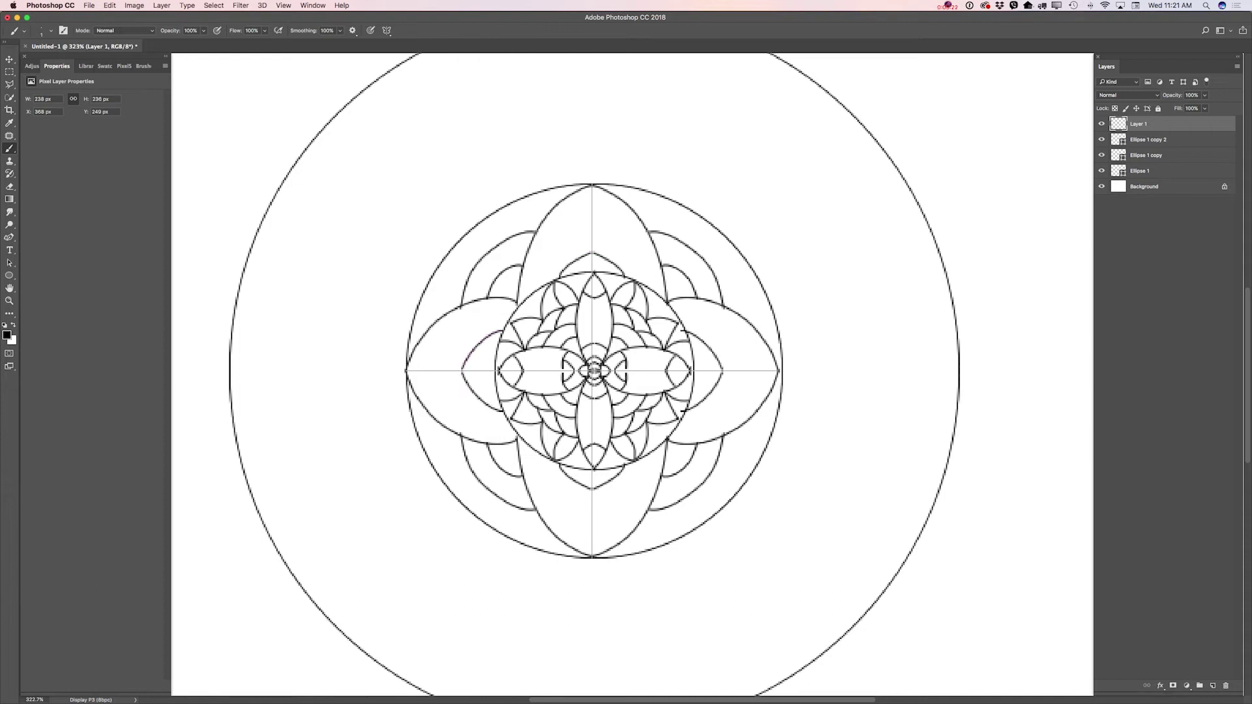
{"action": "mouse_move", "coordinate": [424, 336]}
{"action": "left_mouse_down"}
{"action": "mouse_move", "coordinate": [440, 364]}
{"action": "mouse_move", "coordinate": [423, 403]}
{"action": "left_mouse_up"}
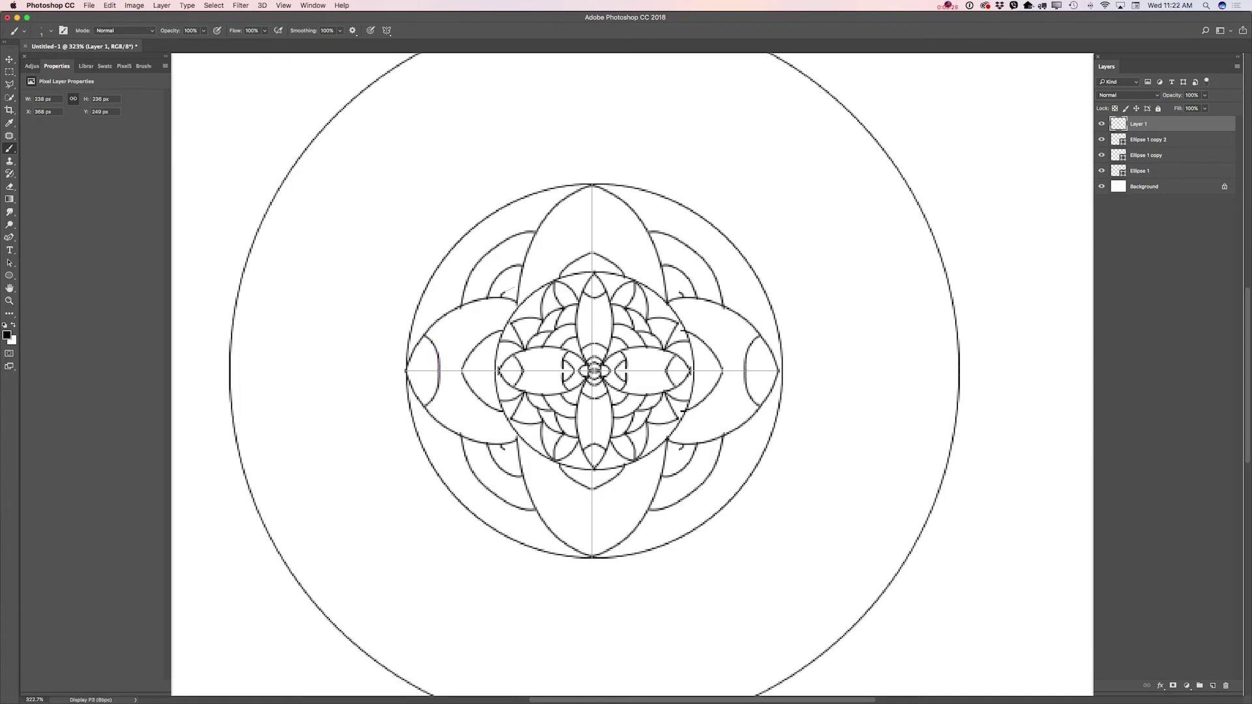
Step: Undo the stray short stroke and brush a smaller third arc inside the nested arcs between the large petals
{"action": "left_click", "coordinate": [110, 5]}
{"action": "left_click", "coordinate": [130, 37]}
{"action": "key", "text": "super+z"}
{"action": "left_click_drag", "start_coordinate": [507, 291], "coordinate": [517, 284]}
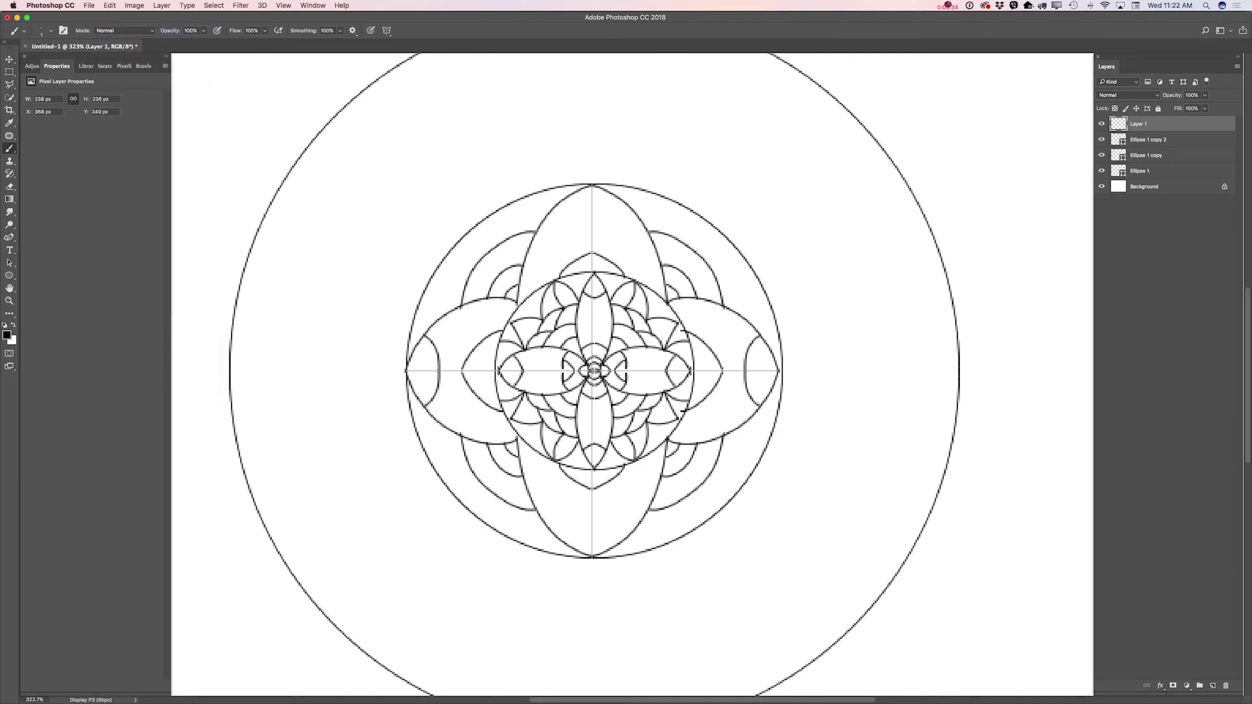
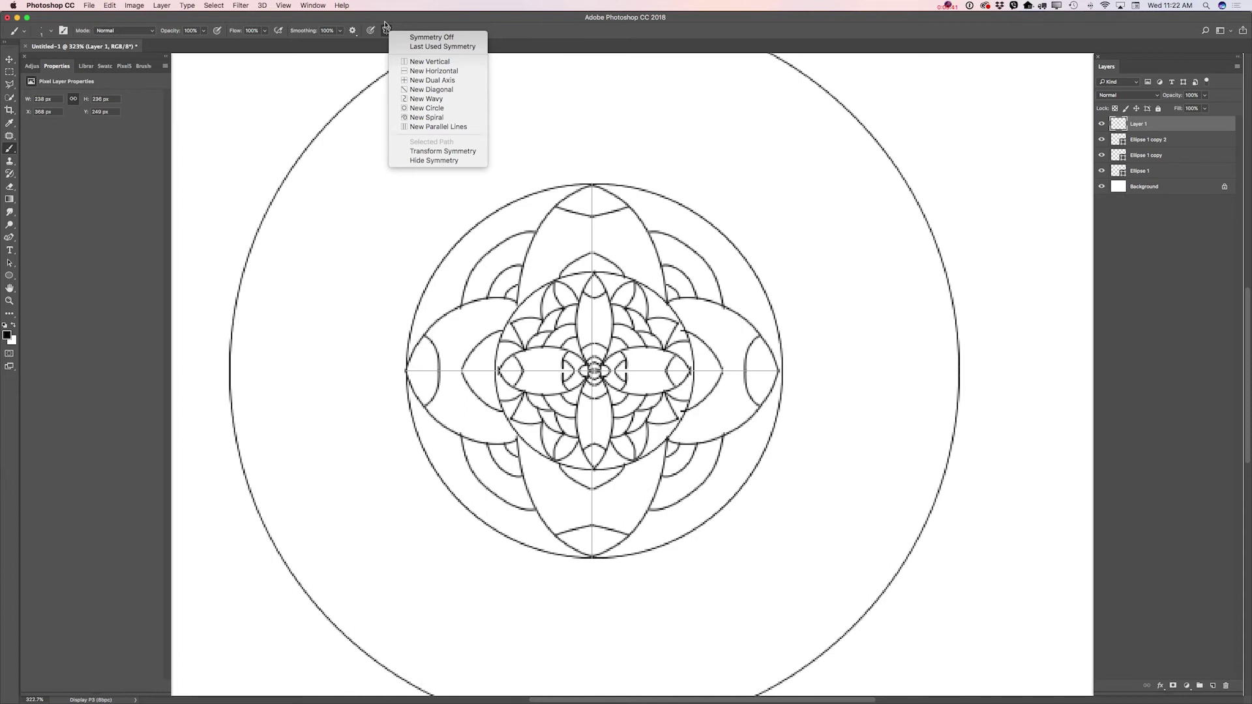
Step: Transform the paint symmetry axes, stretching them on all four sides to reach the outermost circle, and return to the Brush tool
{"action": "left_click", "coordinate": [9, 301]}
{"action": "left_click_drag", "start_coordinate": [537, 334], "coordinate": [441, 266]}
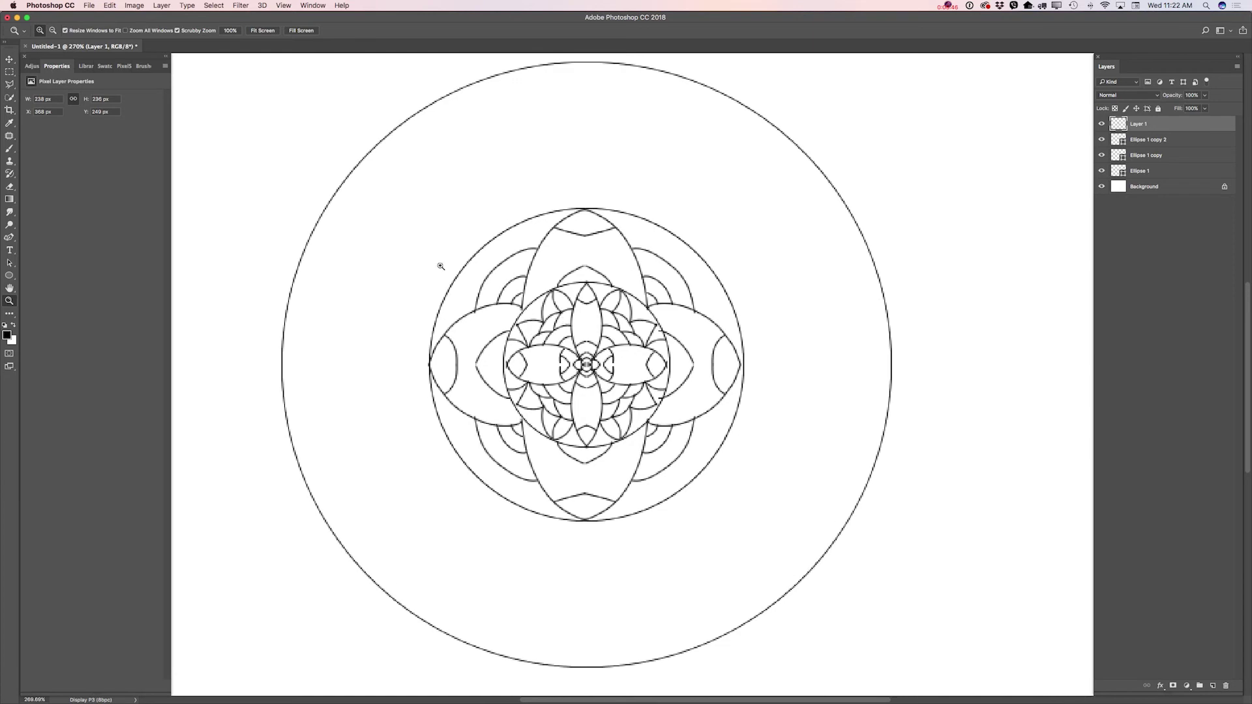
{"action": "left_click", "coordinate": [10, 151]}
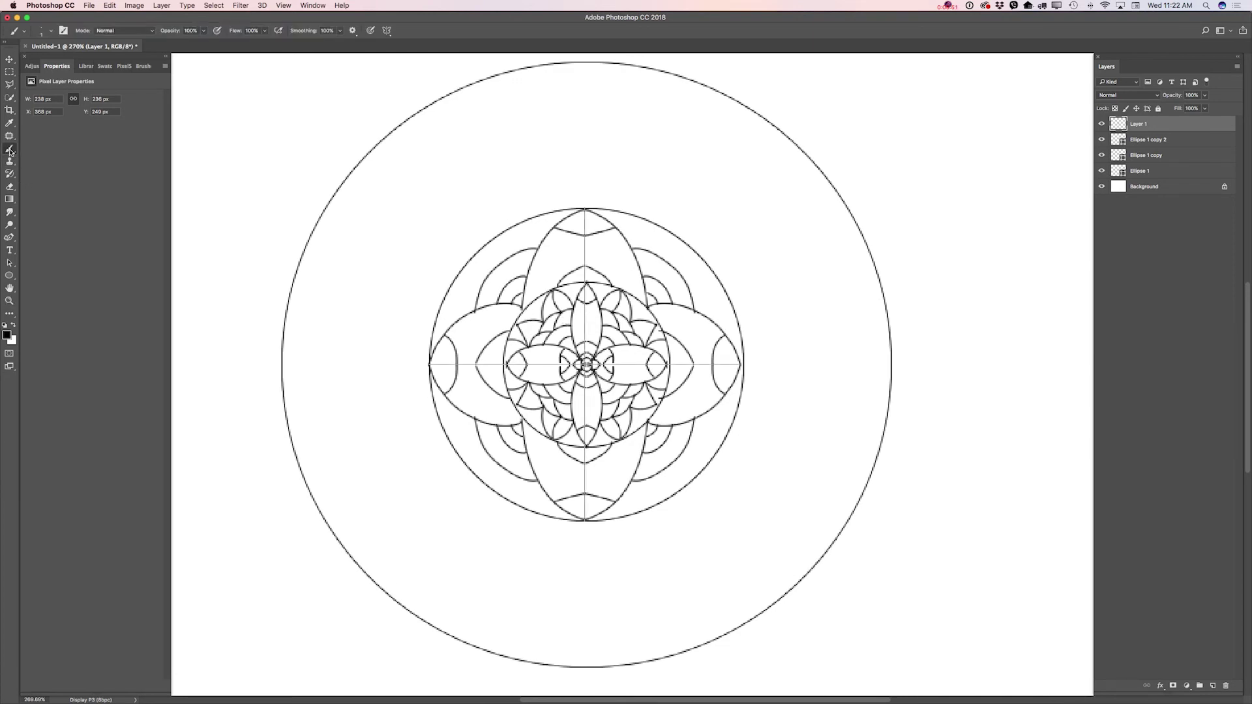
{"action": "left_click", "coordinate": [388, 31]}
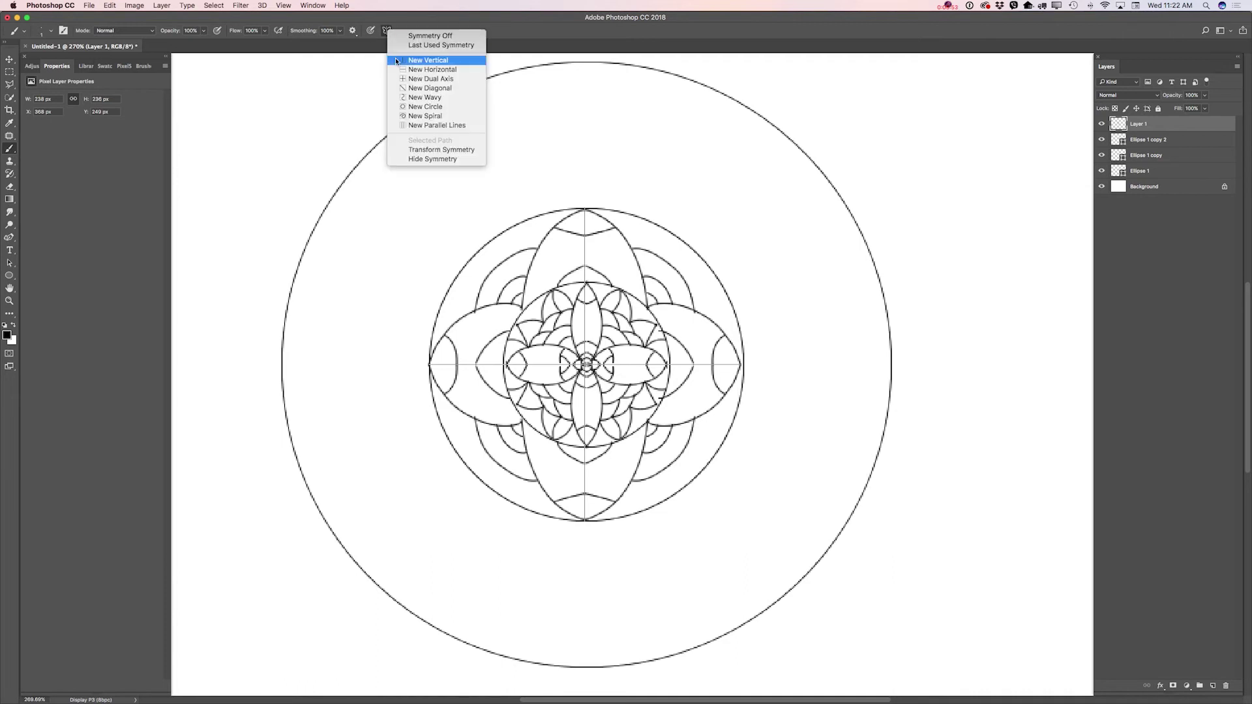
{"action": "left_click", "coordinate": [447, 151]}
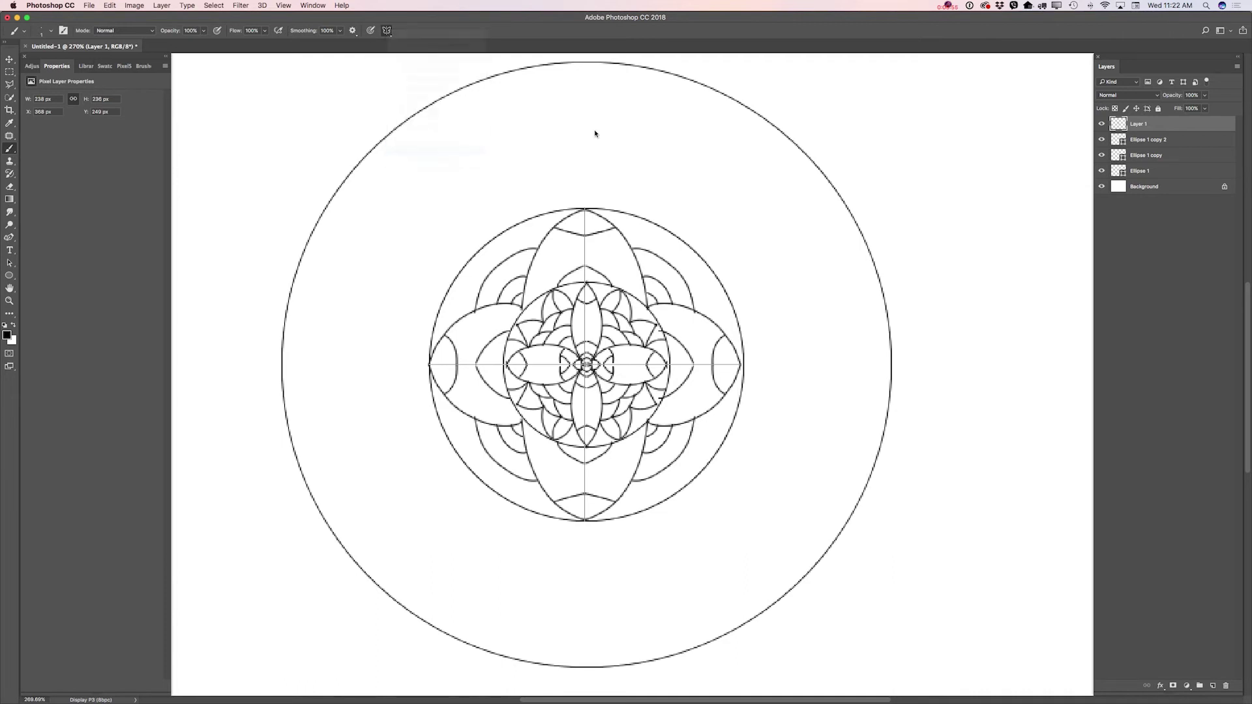
{"action": "left_click_drag", "start_coordinate": [576, 209], "coordinate": [576, 62]}
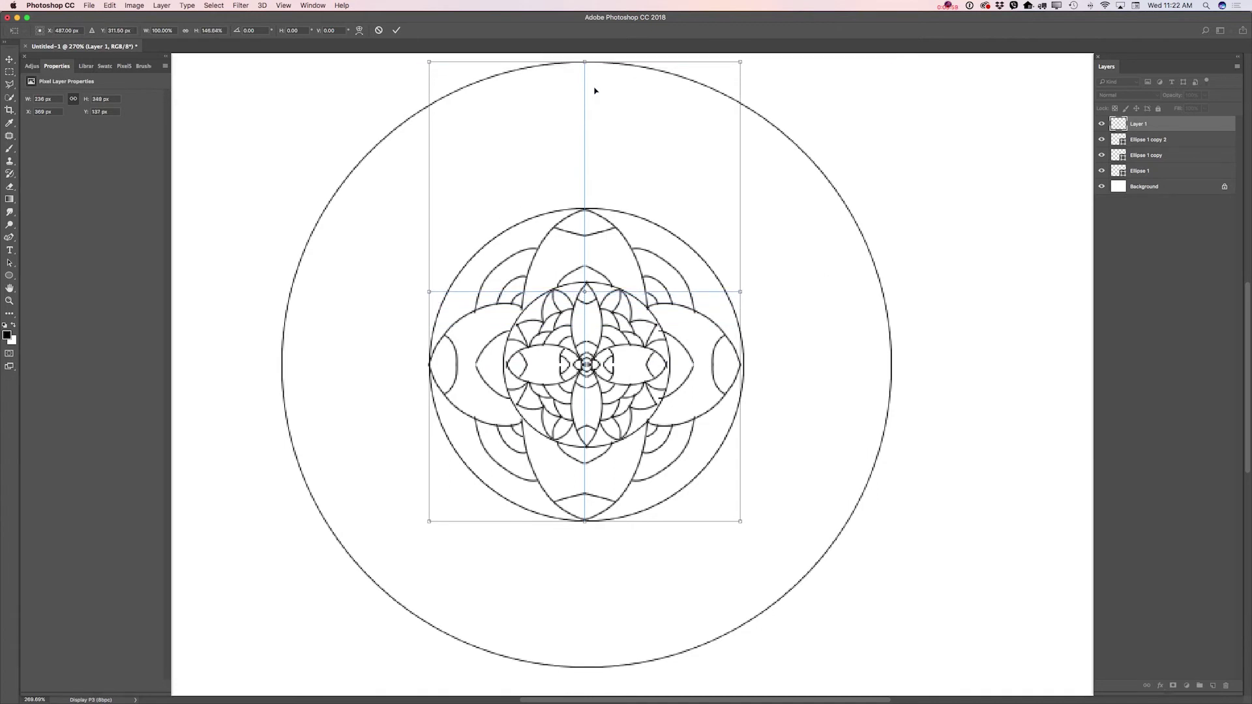
{"action": "left_click_drag", "start_coordinate": [585, 522], "coordinate": [568, 666]}
{"action": "left_click_drag", "start_coordinate": [745, 367], "coordinate": [891, 365]}
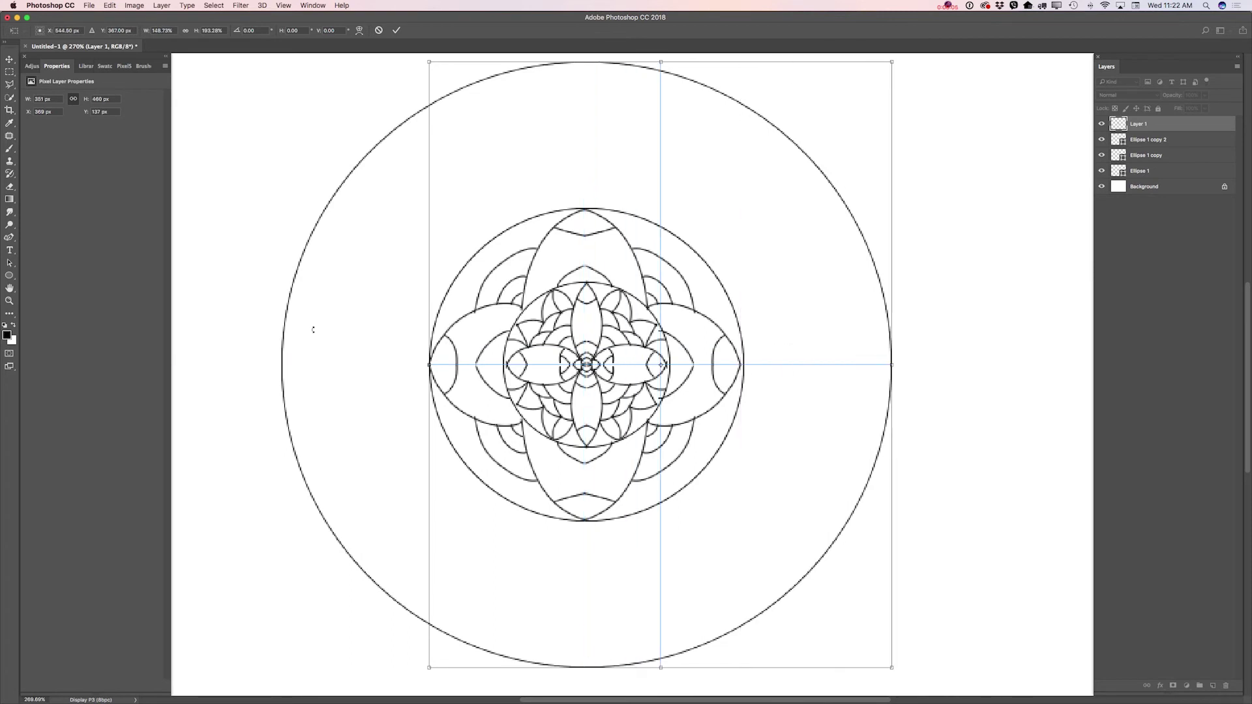
{"action": "left_click_drag", "start_coordinate": [429, 365], "coordinate": [281, 365]}
{"action": "left_click", "coordinate": [396, 30]}
{"action": "key", "text": "b"}
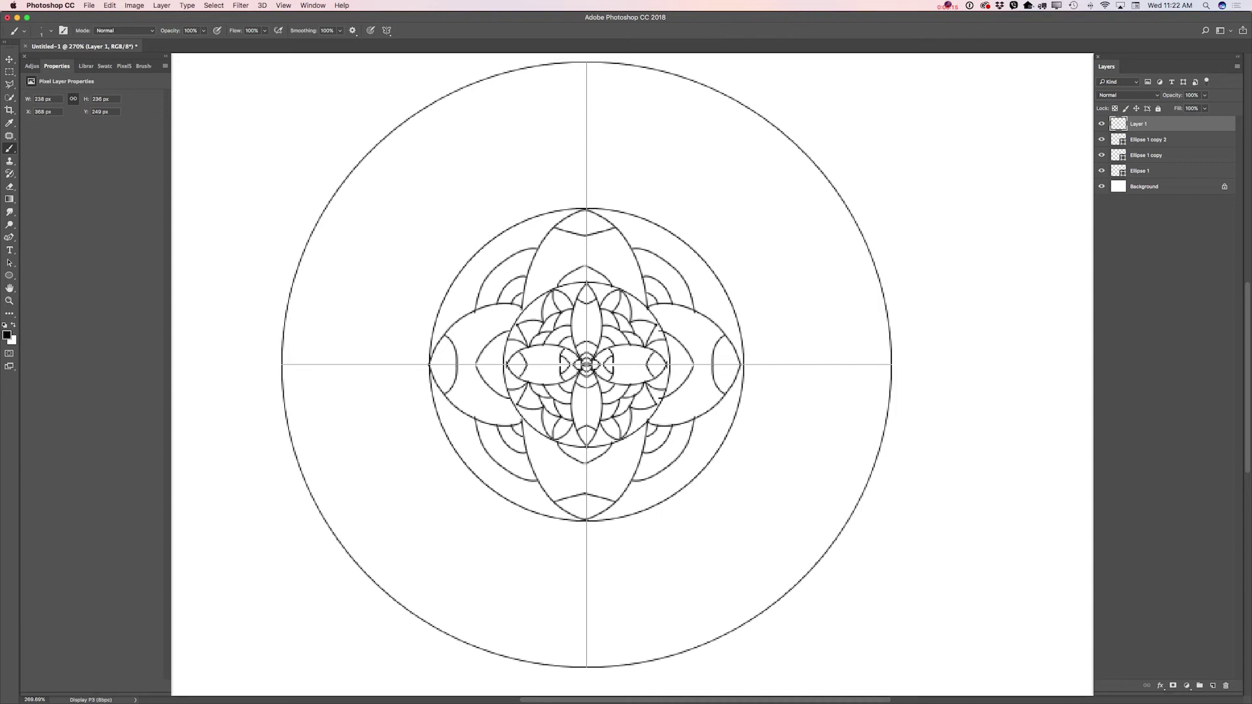
{"action": "mouse_move", "coordinate": [574, 67]}
{"action": "left_mouse_down"}
{"action": "mouse_move", "coordinate": [507, 99]}
{"action": "mouse_move", "coordinate": [437, 168]}
{"action": "mouse_move", "coordinate": [429, 264]}
{"action": "mouse_move", "coordinate": [460, 307]}
{"action": "left_mouse_up"}
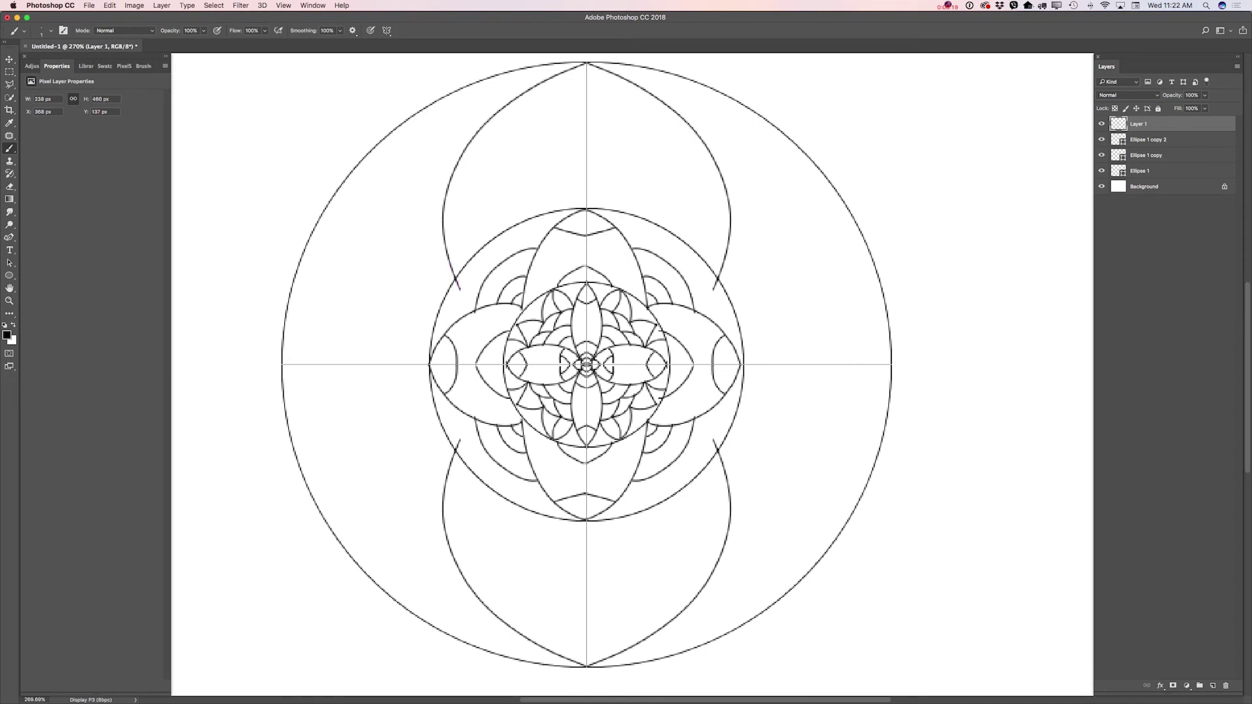
{"action": "left_click", "coordinate": [109, 8]}
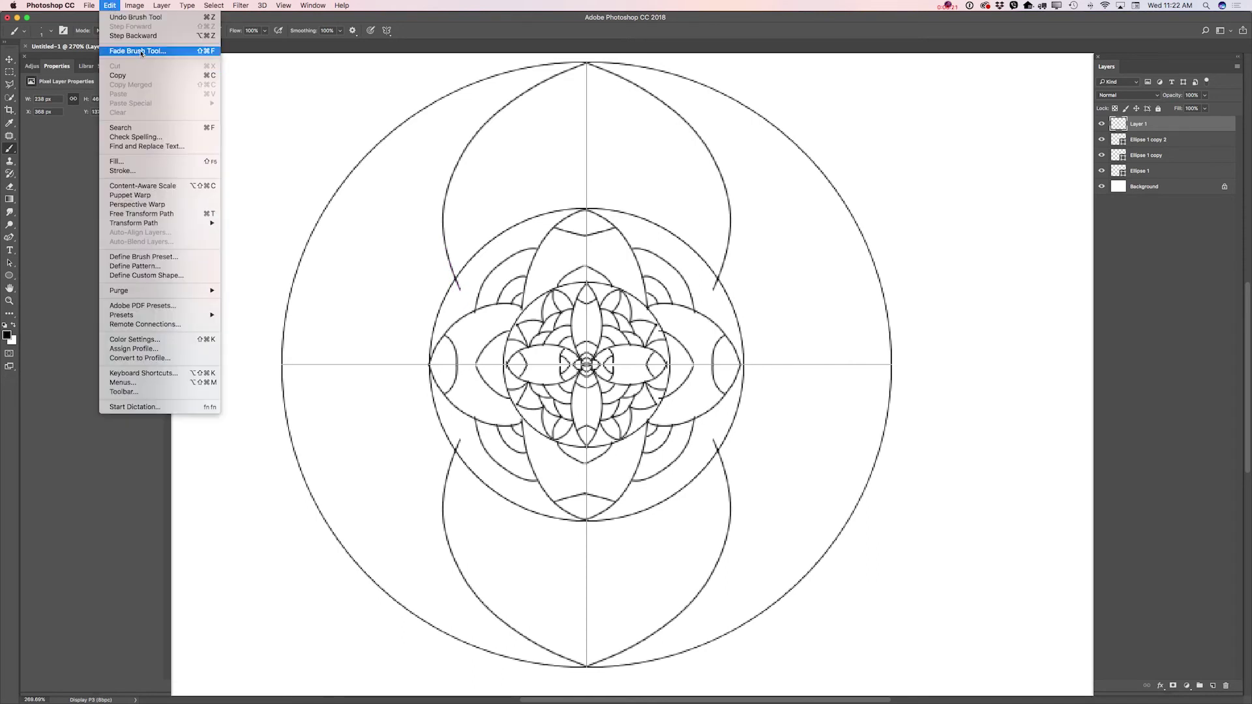
{"action": "left_click", "coordinate": [418, 80]}
{"action": "key", "text": "super+z"}
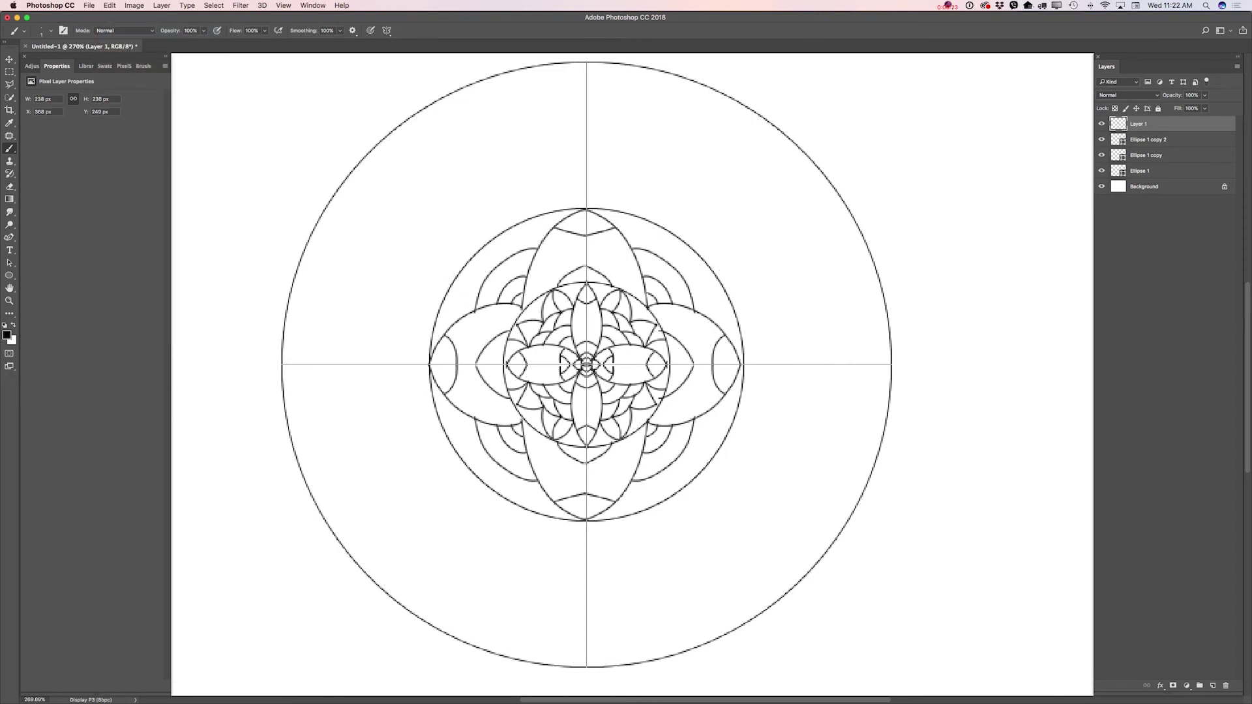
Step: Brush two vertical petals from the outermost circle to the middle circle and erase their ends crossing the middle circle with a size 14 eraser
{"action": "mouse_move", "coordinate": [586, 63]}
{"action": "left_mouse_down"}
{"action": "mouse_move", "coordinate": [503, 112]}
{"action": "mouse_move", "coordinate": [490, 189]}
{"action": "mouse_move", "coordinate": [489, 244]}
{"action": "mouse_move", "coordinate": [501, 243]}
{"action": "left_mouse_up"}
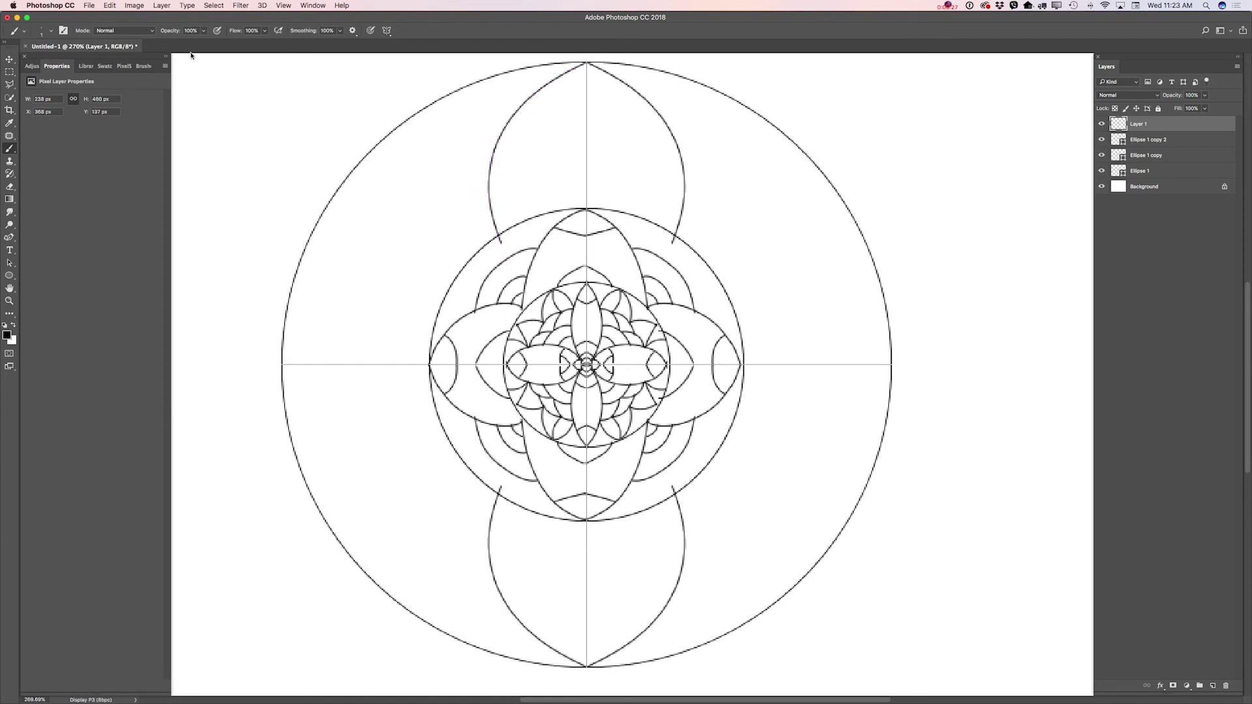
{"action": "left_click", "coordinate": [10, 186]}
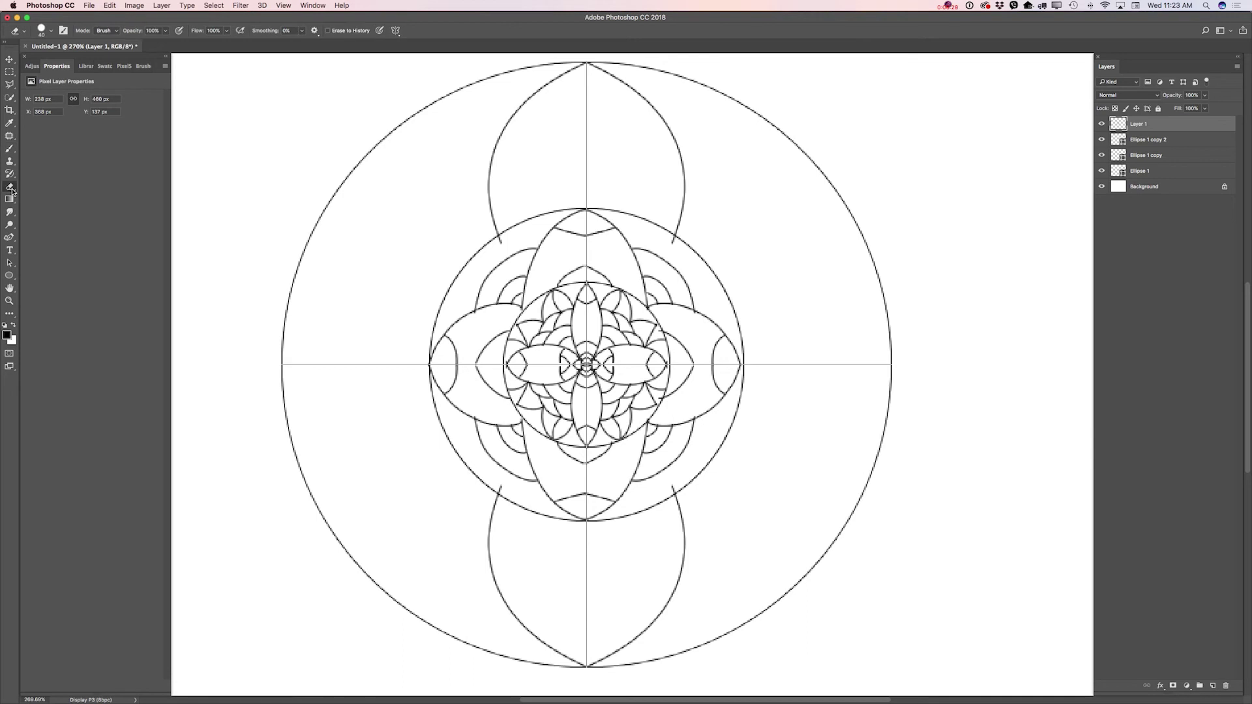
{"action": "right_click", "coordinate": [598, 172]}
{"action": "left_click_drag", "start_coordinate": [662, 201], "coordinate": [657, 196]}
{"action": "left_click", "coordinate": [504, 247]}
{"action": "left_click_drag", "start_coordinate": [503, 248], "coordinate": [501, 242]}
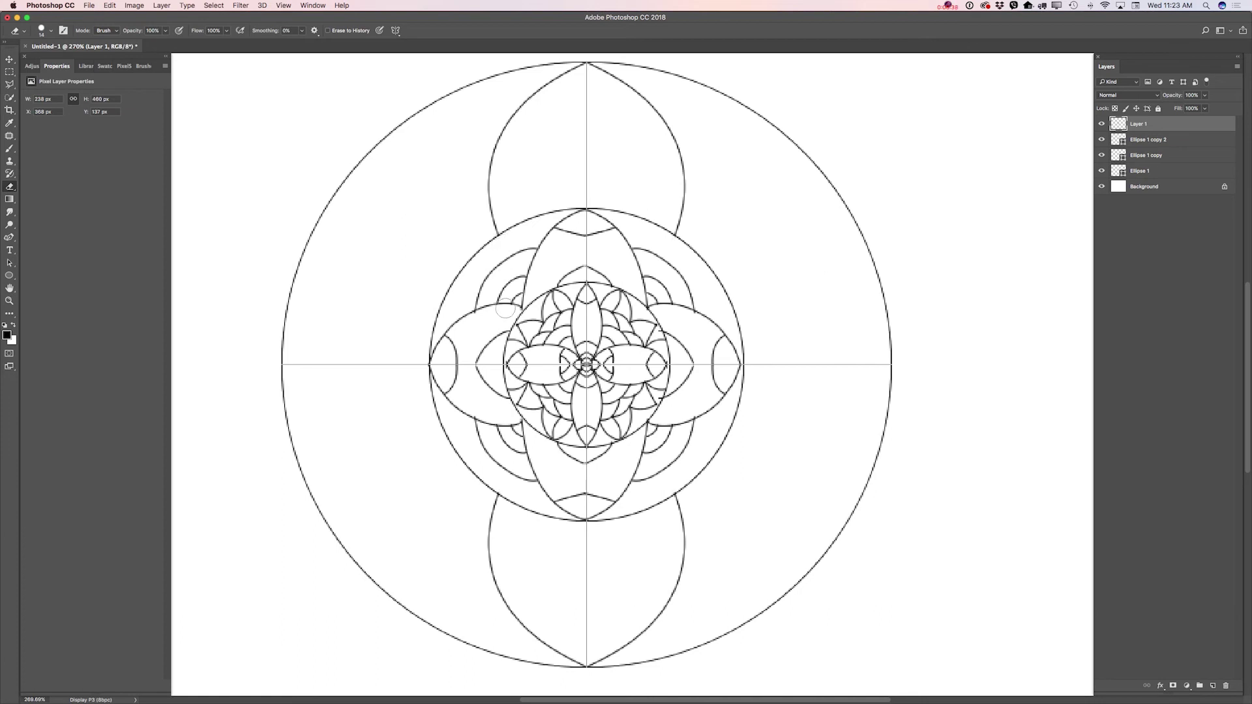
Step: Brush two horizontal petals between the outermost and middle circles and two nested arcs in each gap beside the vertical petals
{"action": "left_click", "coordinate": [10, 151]}
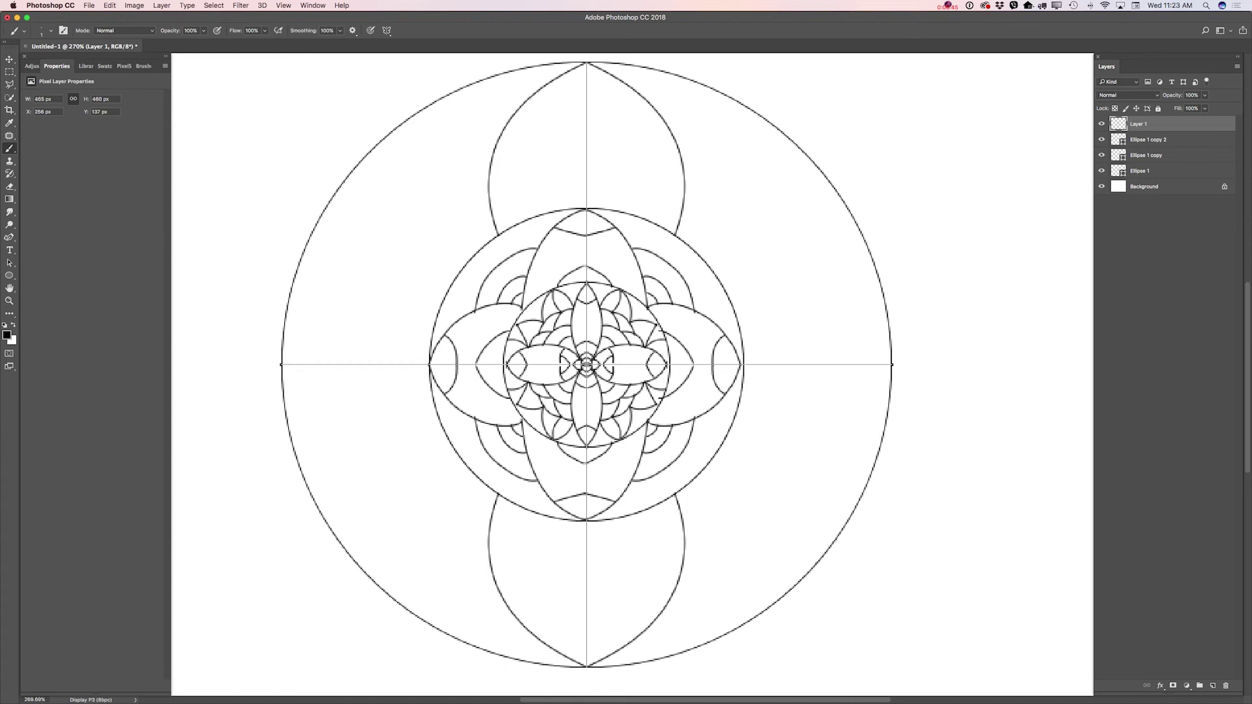
{"action": "mouse_move", "coordinate": [891, 364]}
{"action": "left_mouse_down"}
{"action": "mouse_move", "coordinate": [848, 300]}
{"action": "mouse_move", "coordinate": [743, 244]}
{"action": "mouse_move", "coordinate": [681, 255]}
{"action": "left_mouse_up"}
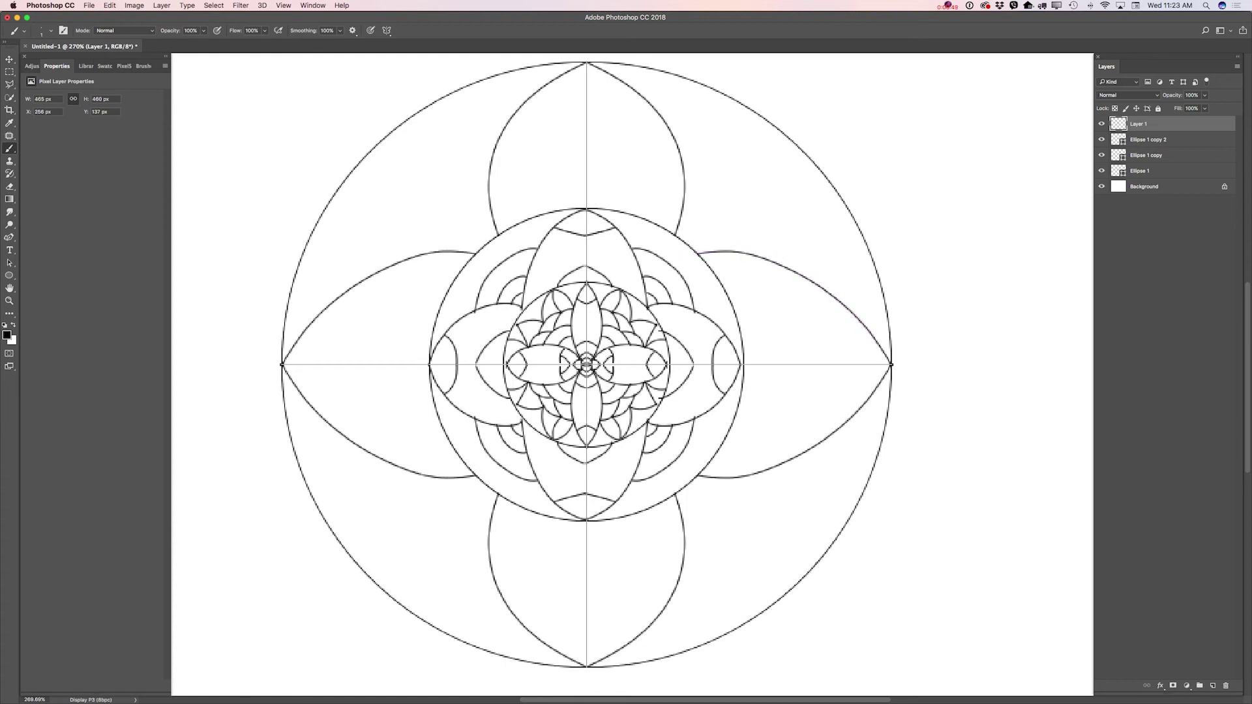
{"action": "mouse_move", "coordinate": [685, 196]}
{"action": "left_mouse_down"}
{"action": "mouse_move", "coordinate": [761, 221]}
{"action": "mouse_move", "coordinate": [757, 272]}
{"action": "left_mouse_up"}
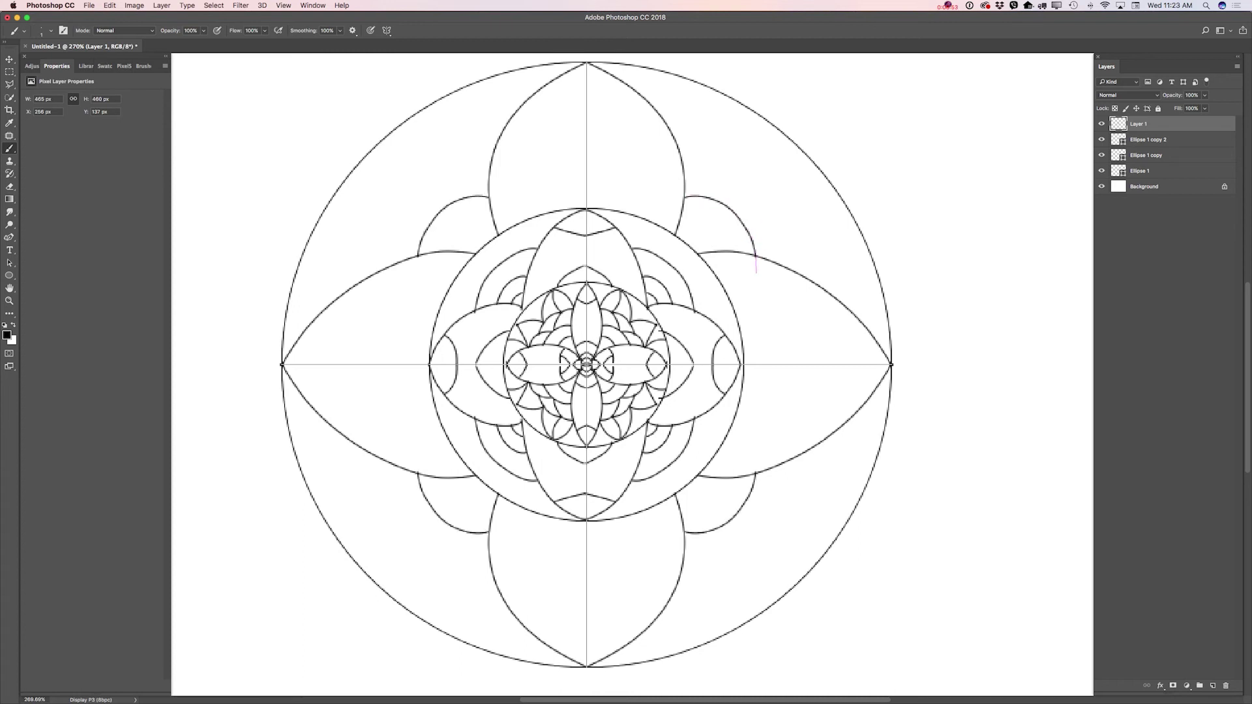
{"action": "mouse_move", "coordinate": [682, 214]}
{"action": "left_mouse_down"}
{"action": "mouse_move", "coordinate": [708, 224]}
{"action": "mouse_move", "coordinate": [722, 261]}
{"action": "left_mouse_up"}
Step: Brush arcs at the bases of the four outer petals, pointed on the vertical ones, and curved bands across their tips
{"action": "mouse_move", "coordinate": [742, 316]}
{"action": "left_mouse_down"}
{"action": "mouse_move", "coordinate": [765, 324]}
{"action": "mouse_move", "coordinate": [773, 368]}
{"action": "left_mouse_up"}
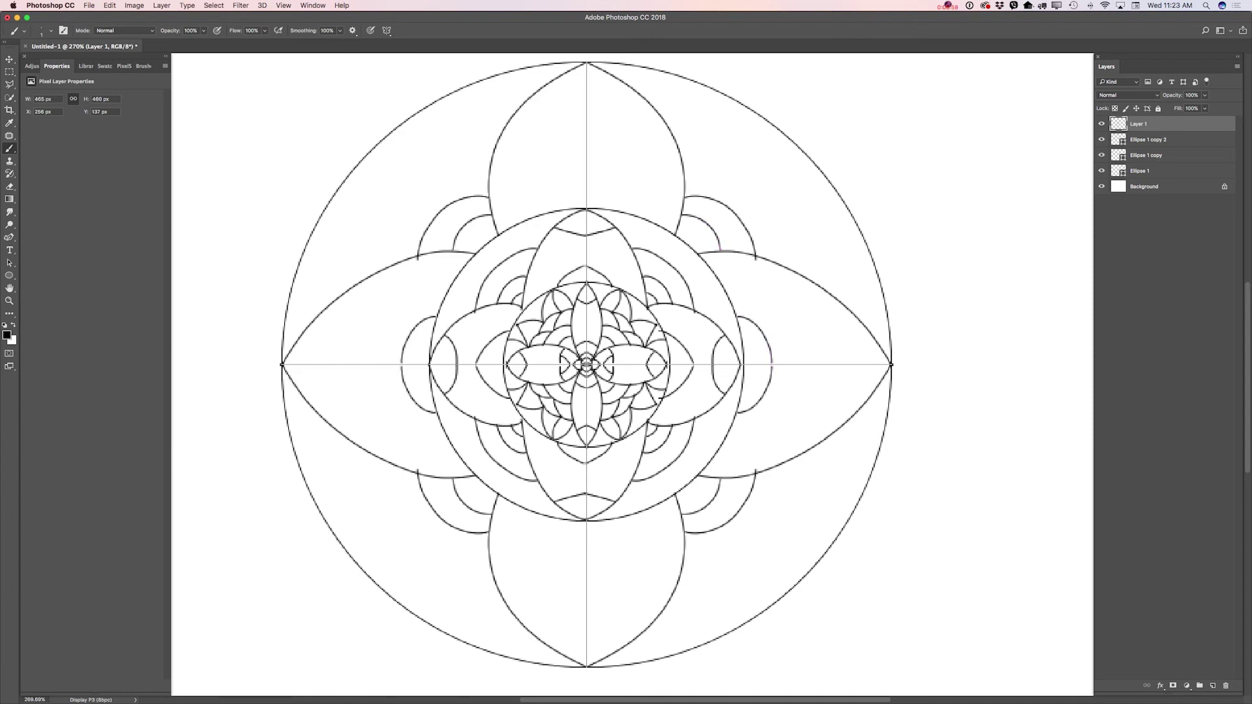
{"action": "left_click_drag", "start_coordinate": [868, 333], "coordinate": [844, 367]}
{"action": "left_click_drag", "start_coordinate": [544, 89], "coordinate": [590, 102]}
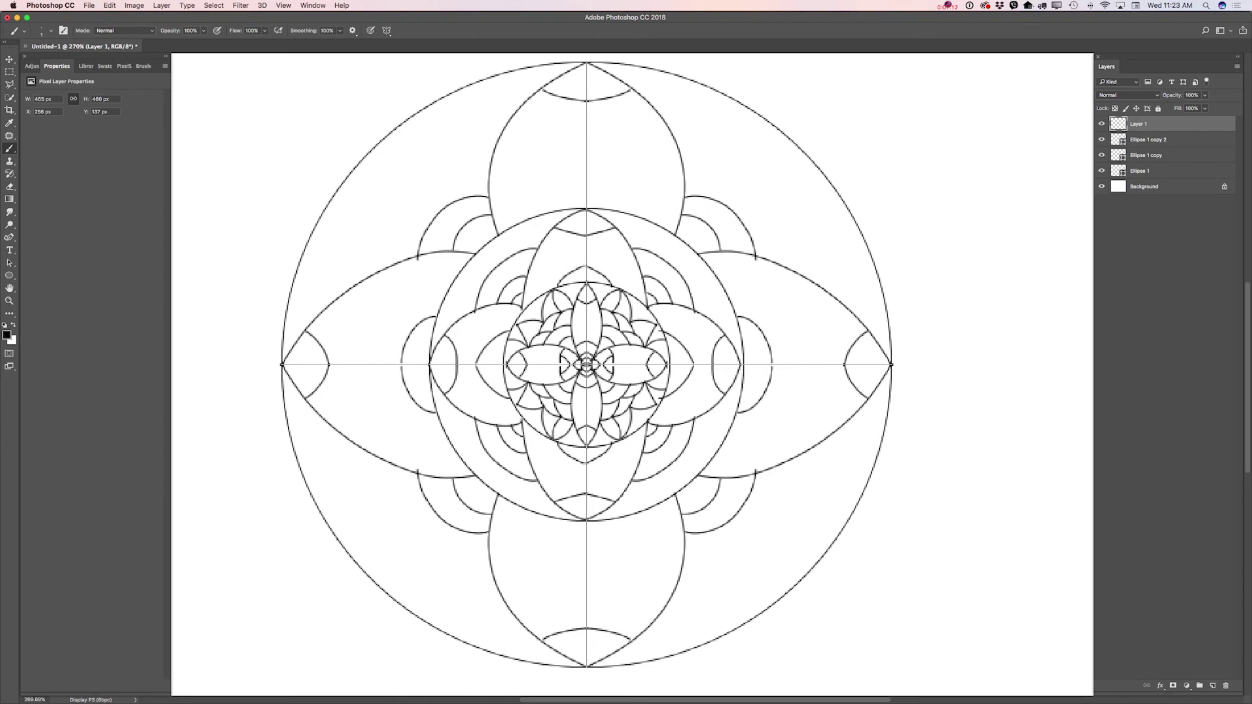
{"action": "left_click_drag", "start_coordinate": [541, 212], "coordinate": [586, 171]}
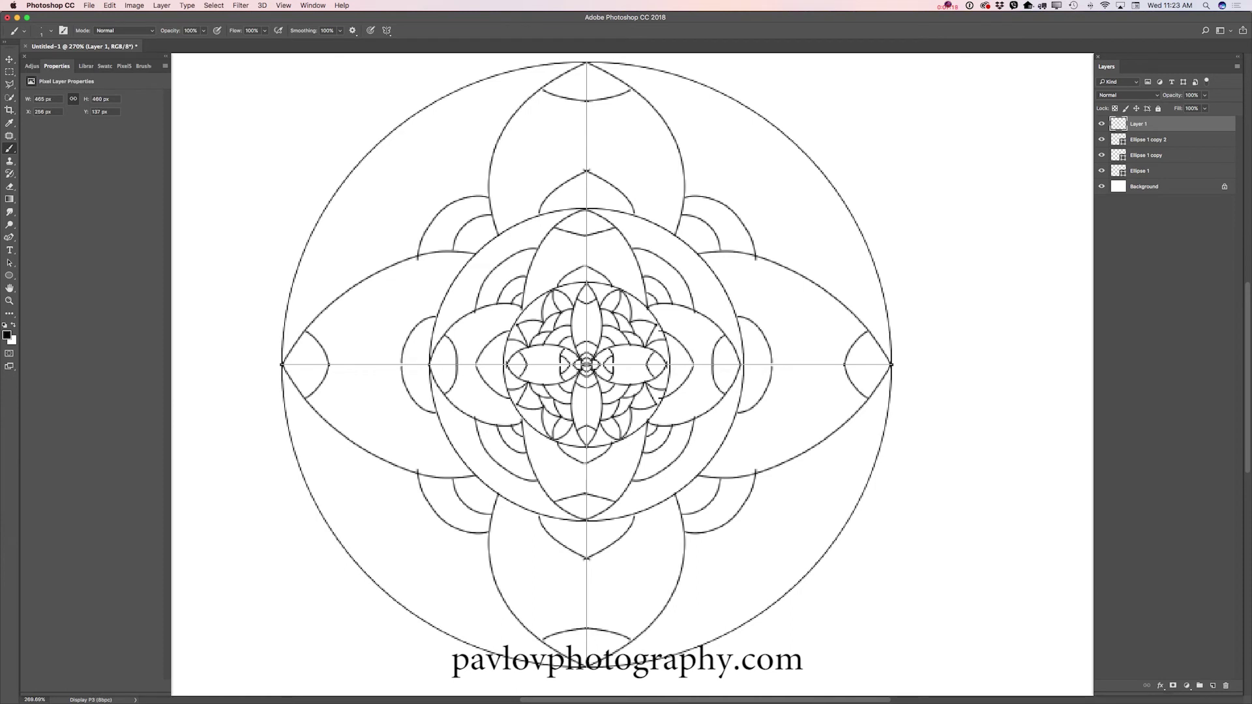
Step: Brush smaller second arcs inside the horizontal outer petals' bases and inside the tips of all four outer petals
{"action": "left_click_drag", "start_coordinate": [747, 345], "coordinate": [751, 366]}
{"action": "left_click_drag", "start_coordinate": [297, 347], "coordinate": [302, 363]}
{"action": "left_click_drag", "start_coordinate": [567, 75], "coordinate": [584, 85]}
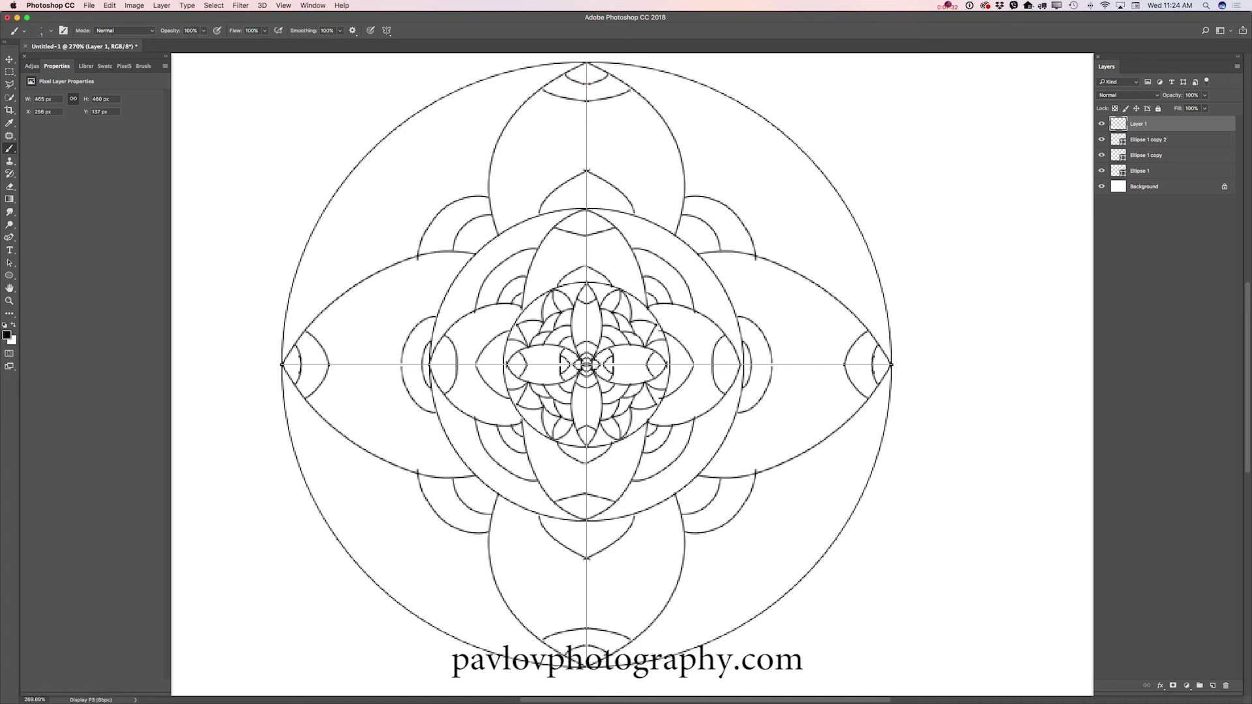
Step: Open the sharing options for the mandala document
{"action": "left_click", "coordinate": [13, 302]}
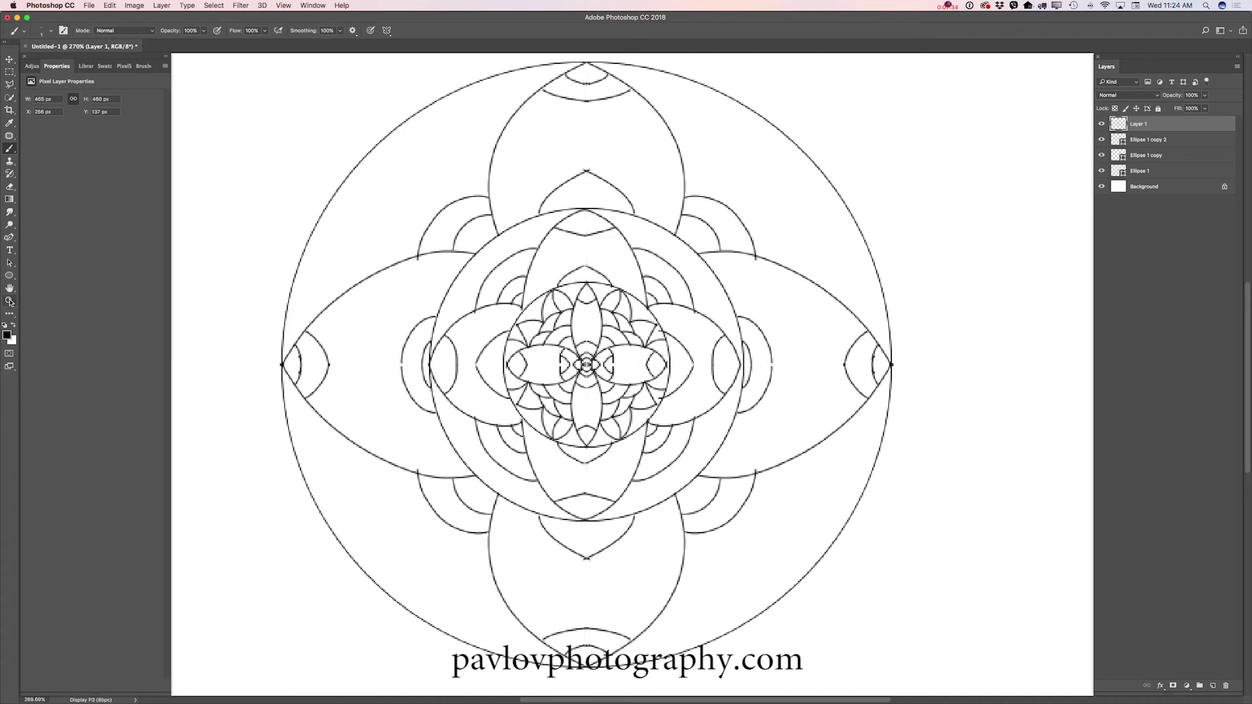
{"action": "left_click", "coordinate": [579, 360], "text": "alt"}
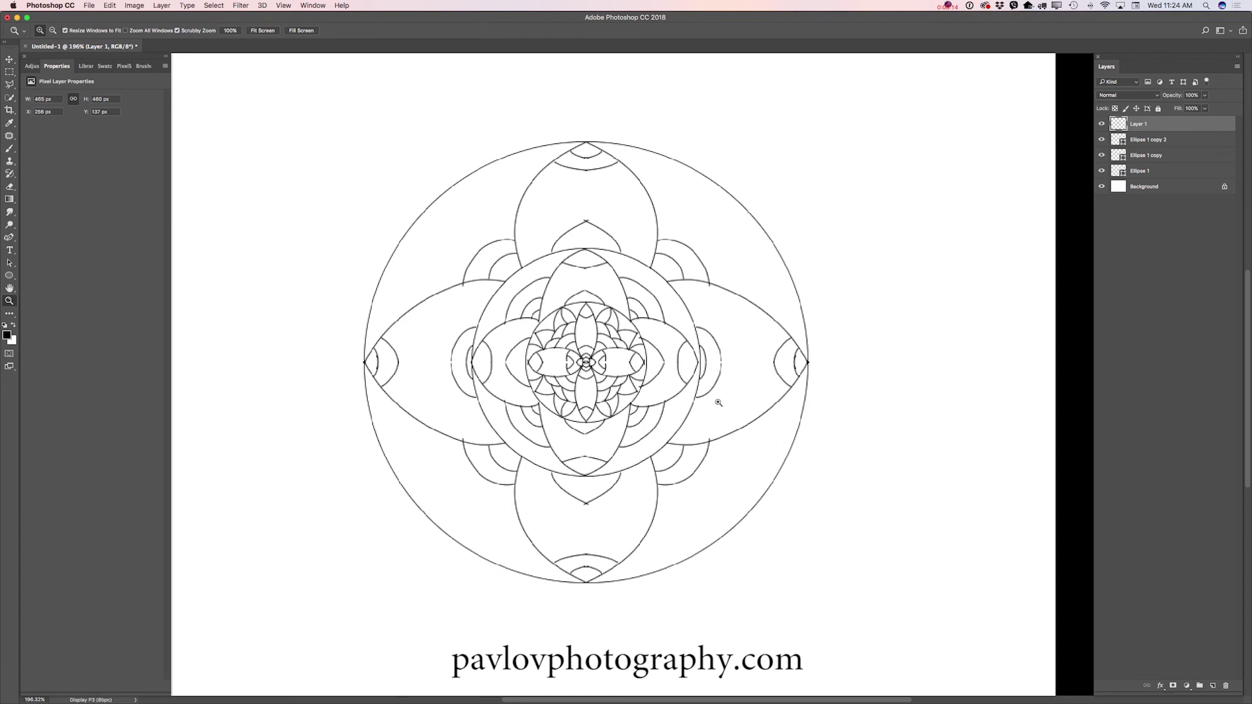
{"action": "left_click", "coordinate": [825, 369], "text": "alt"}
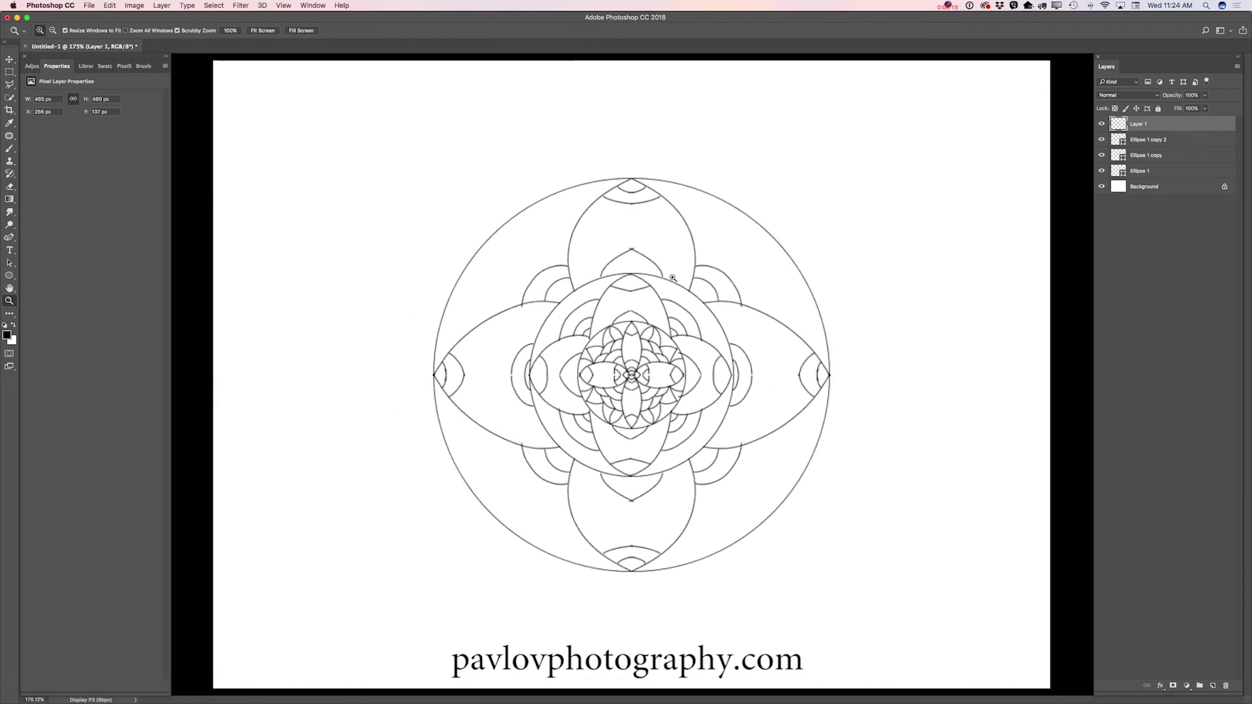
{"action": "left_click", "coordinate": [89, 5]}
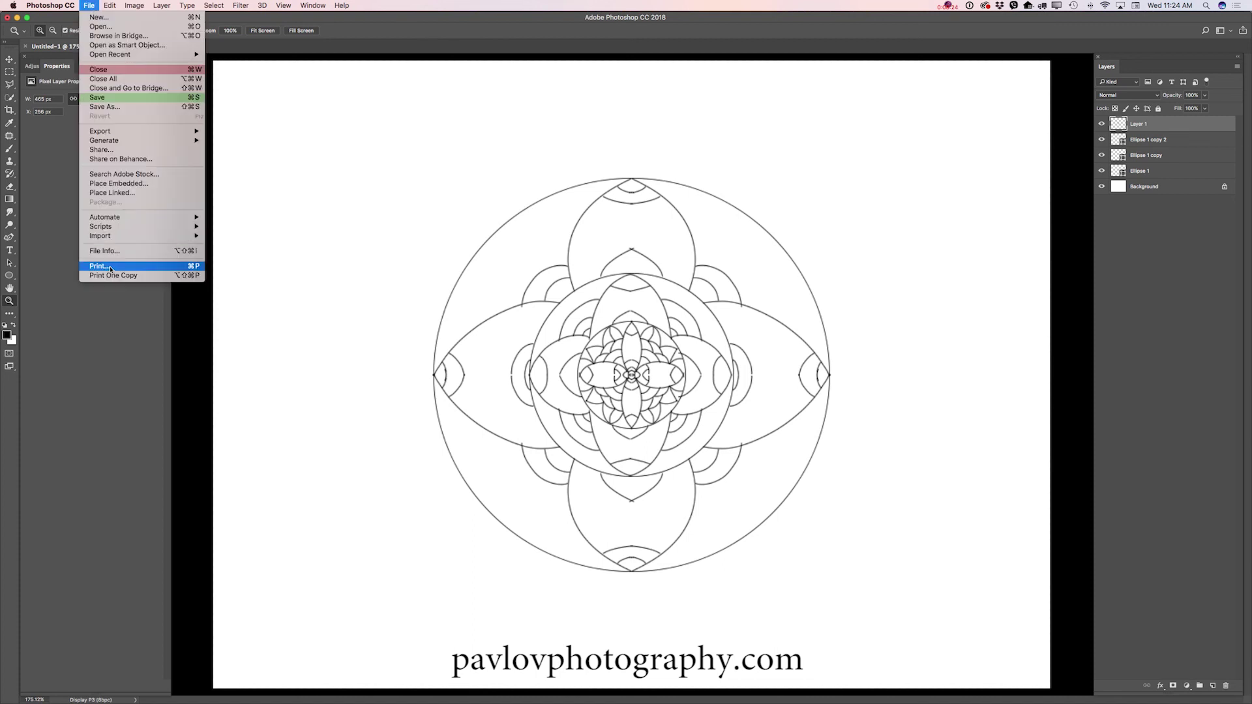
{"action": "mouse_move", "coordinate": [154, 133]}
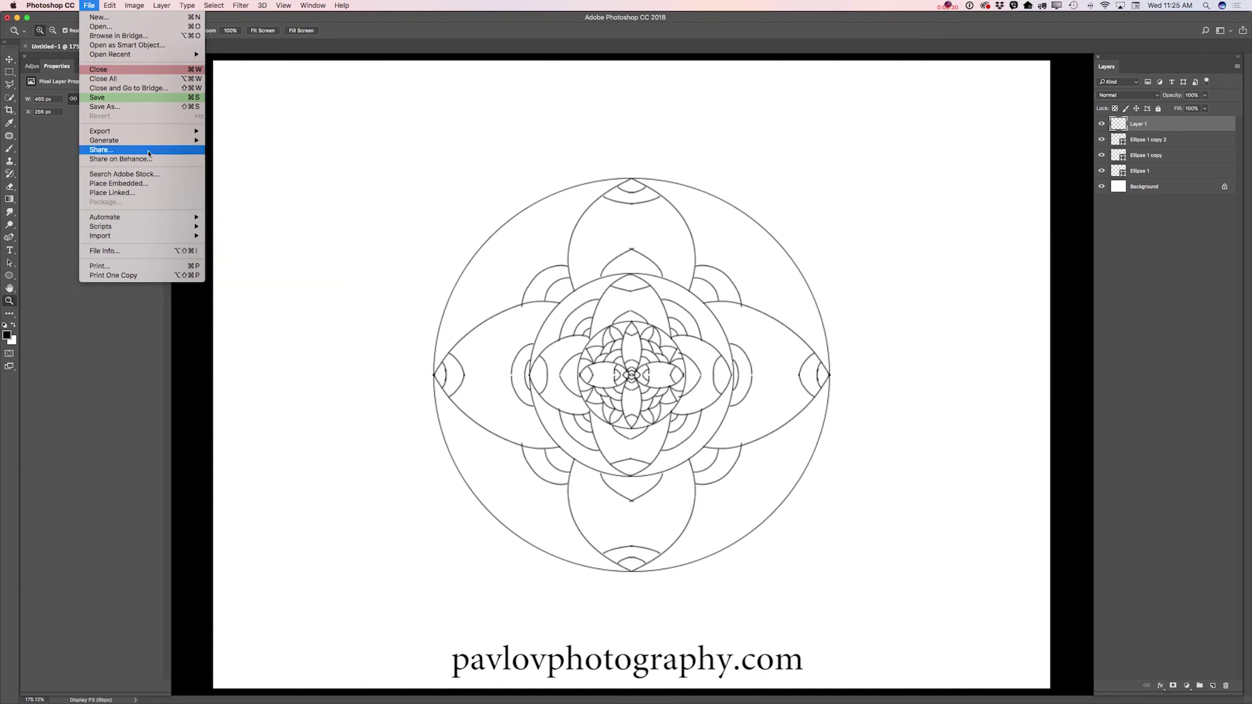
{"action": "left_click", "coordinate": [109, 150]}
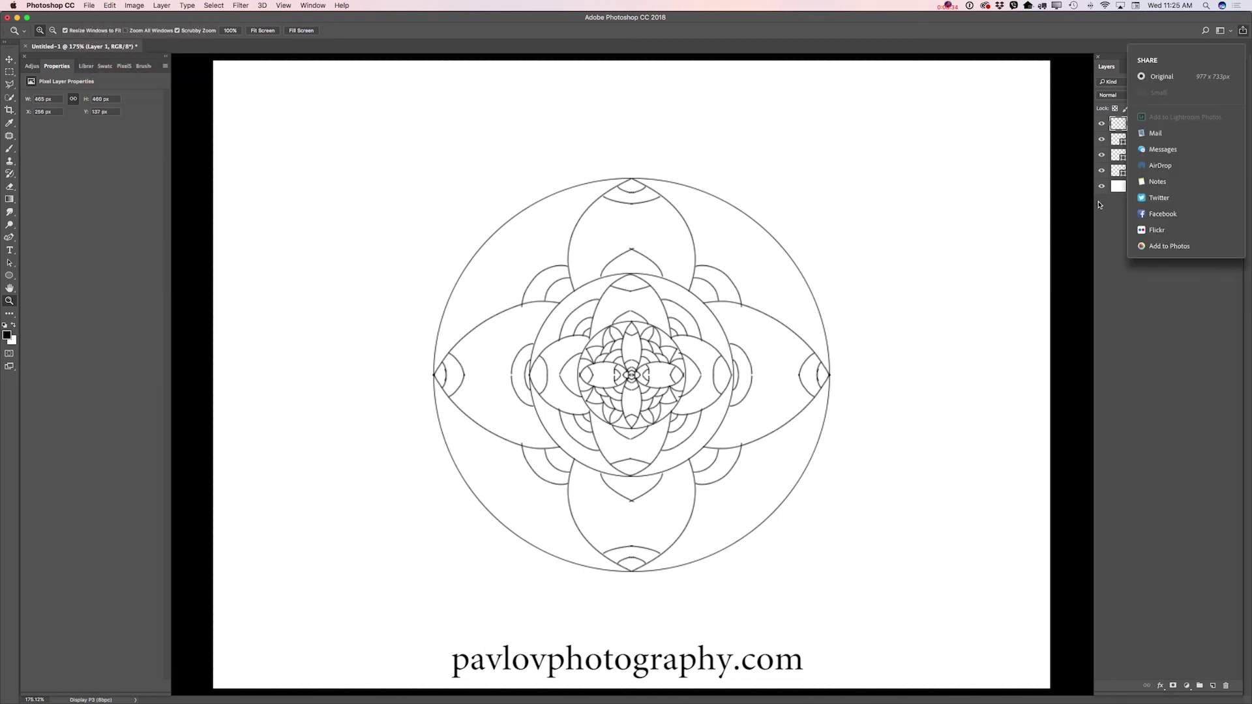